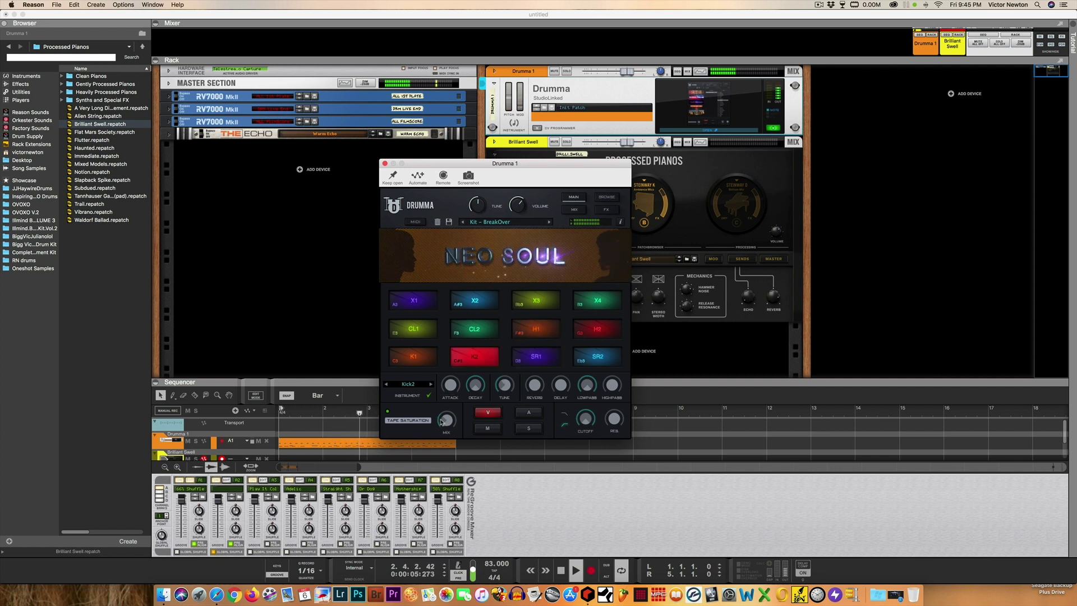
- Audition the V, A and S options of Drumma's BreakOver kit, leave A active, and close the instrument window
click(487, 414)
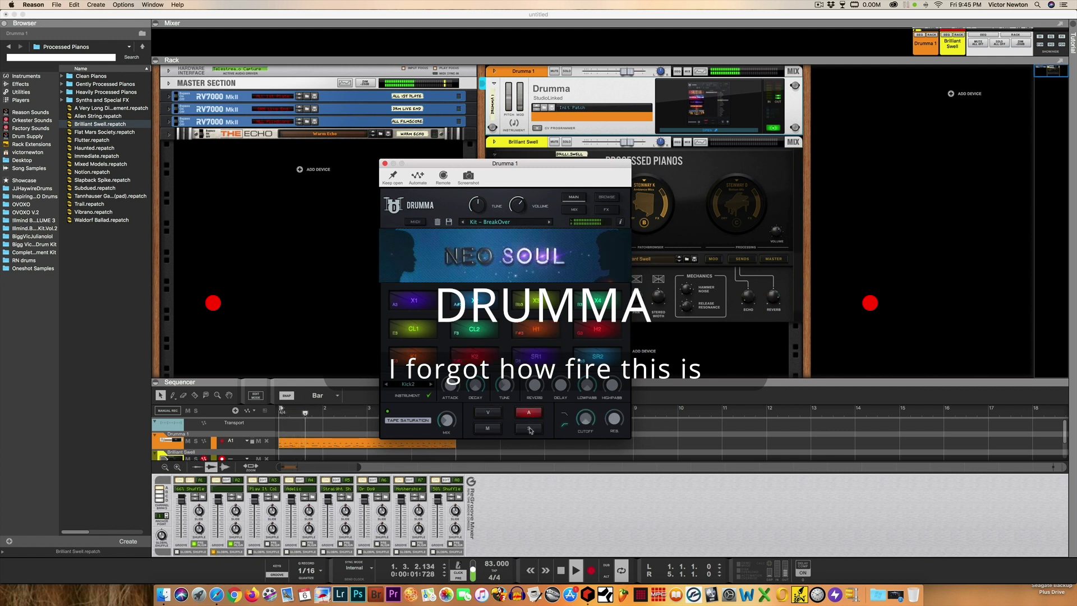
click(529, 413)
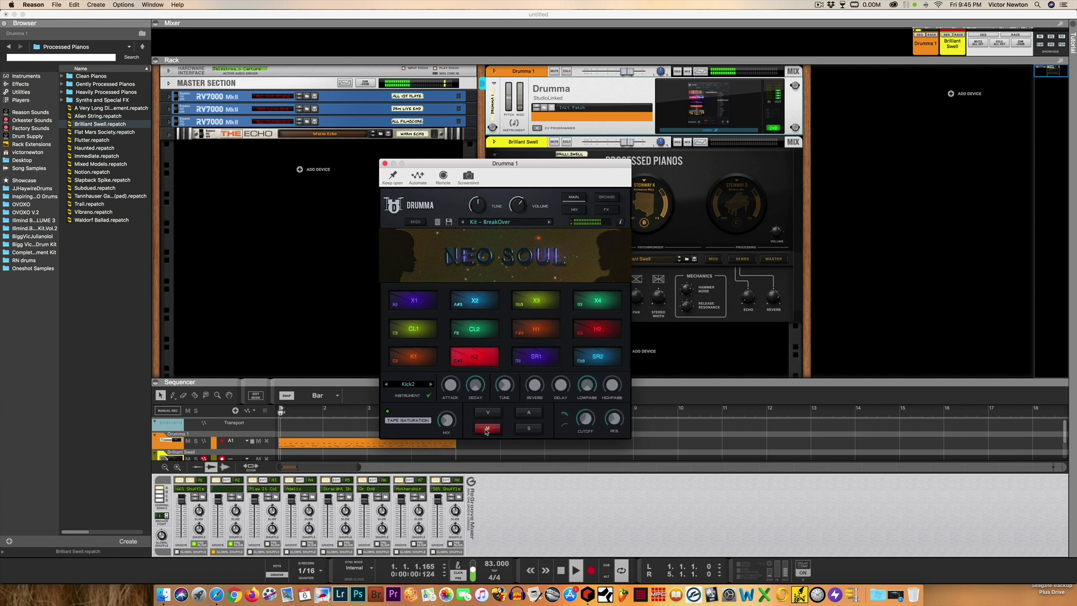
click(527, 413)
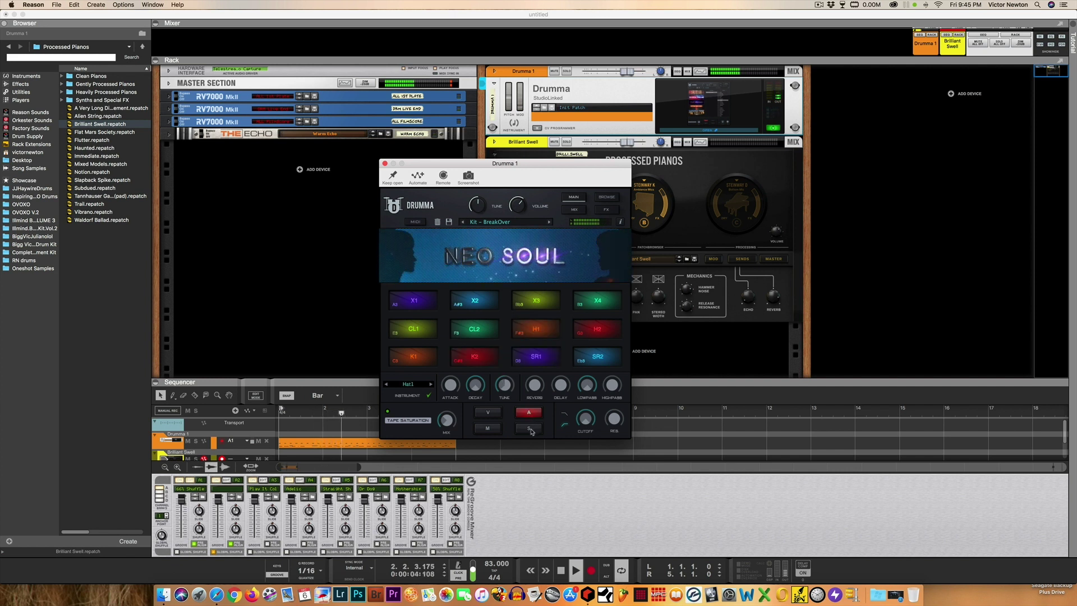
click(529, 429)
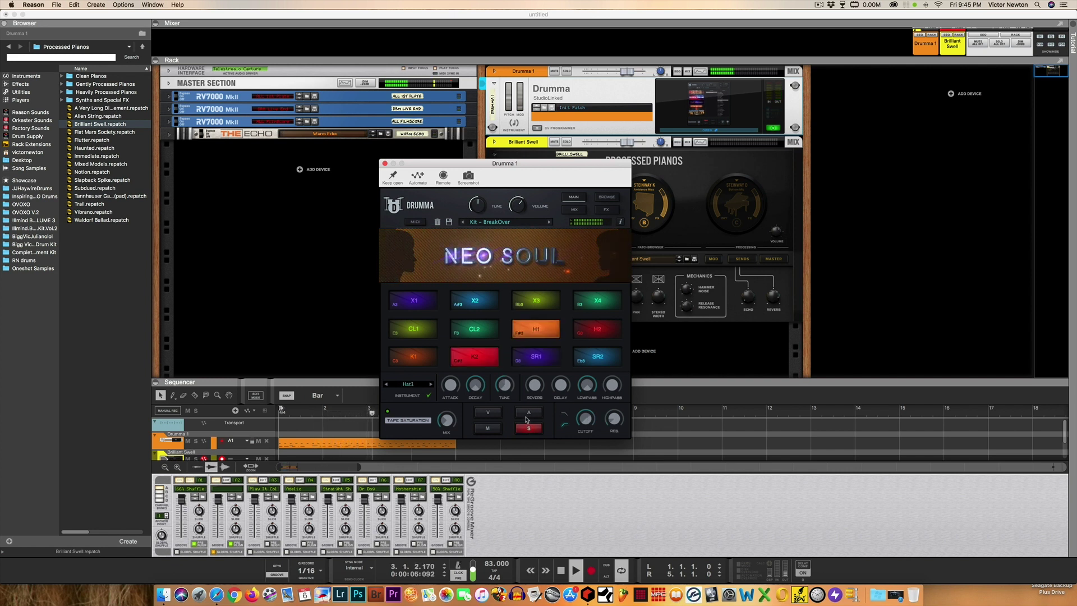
click(527, 412)
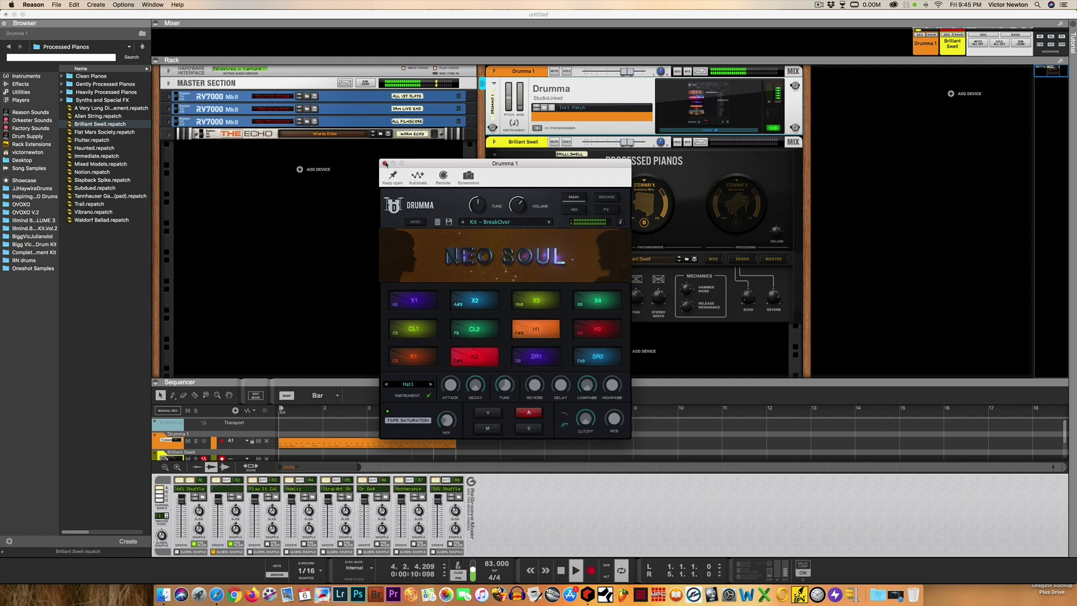
click(385, 163)
double_click(560, 571)
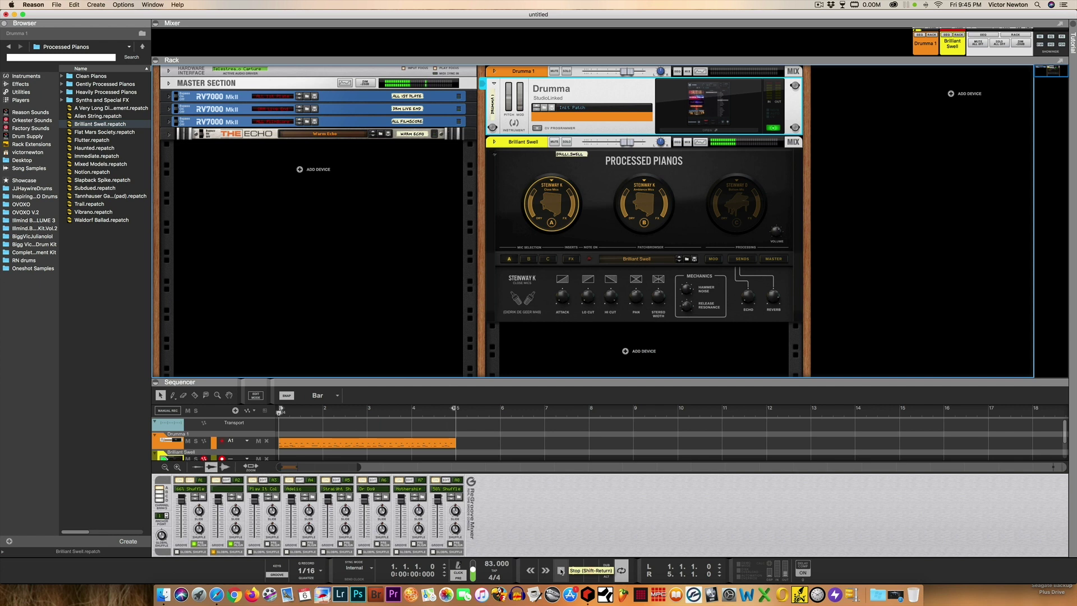
- Record a four-bar piano part on the Brilliant Swell track and enlarge the sequencer area
click(591, 571)
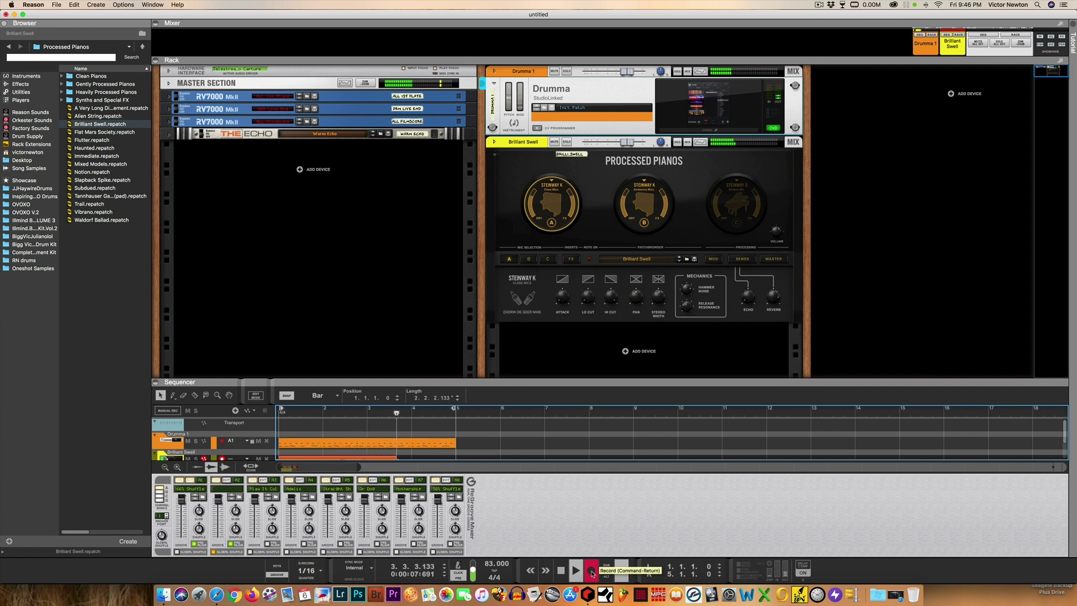
click(560, 570)
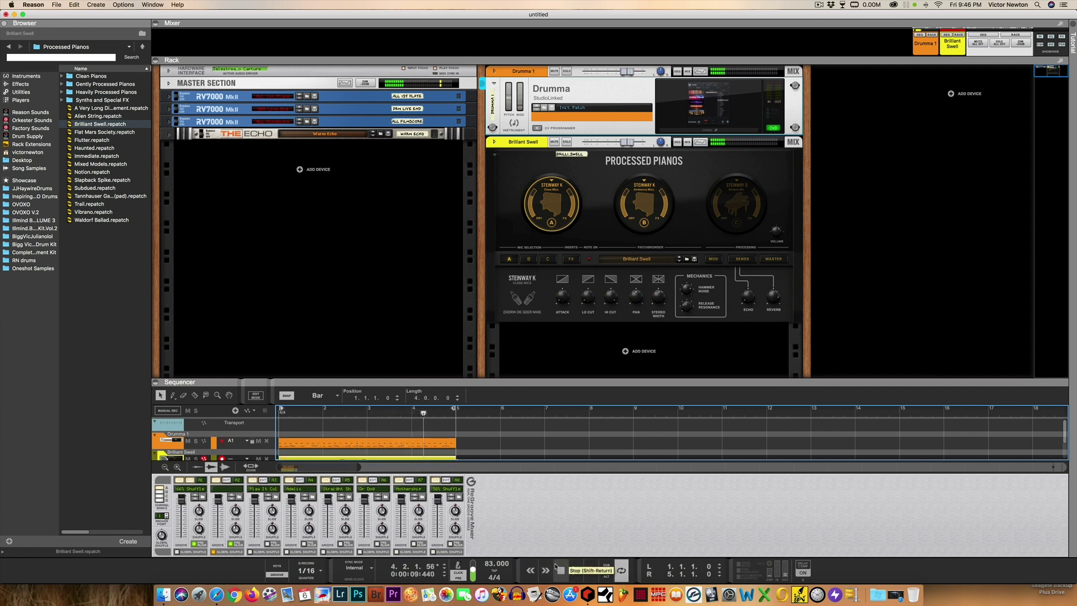
drag(447, 385, 463, 315)
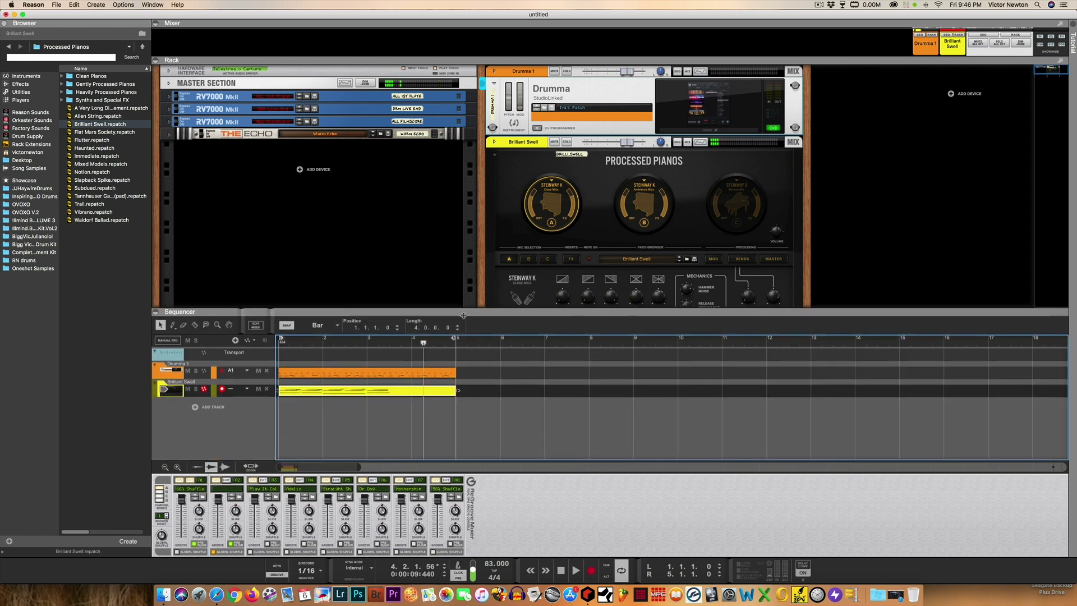
click(561, 569)
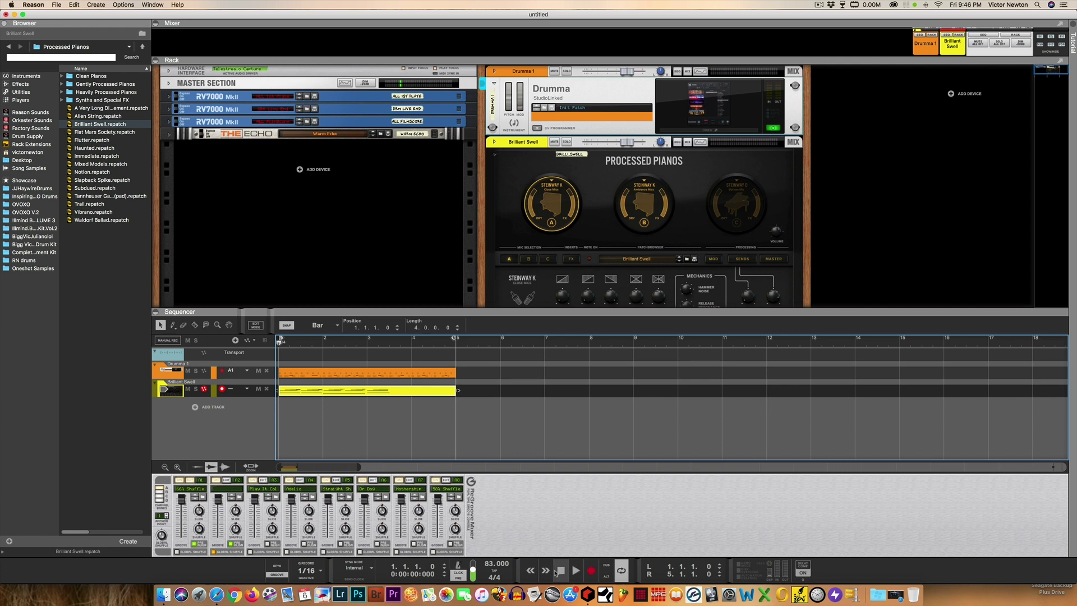
- Play the recorded piano part back with the drums from the start of the song
key(space)
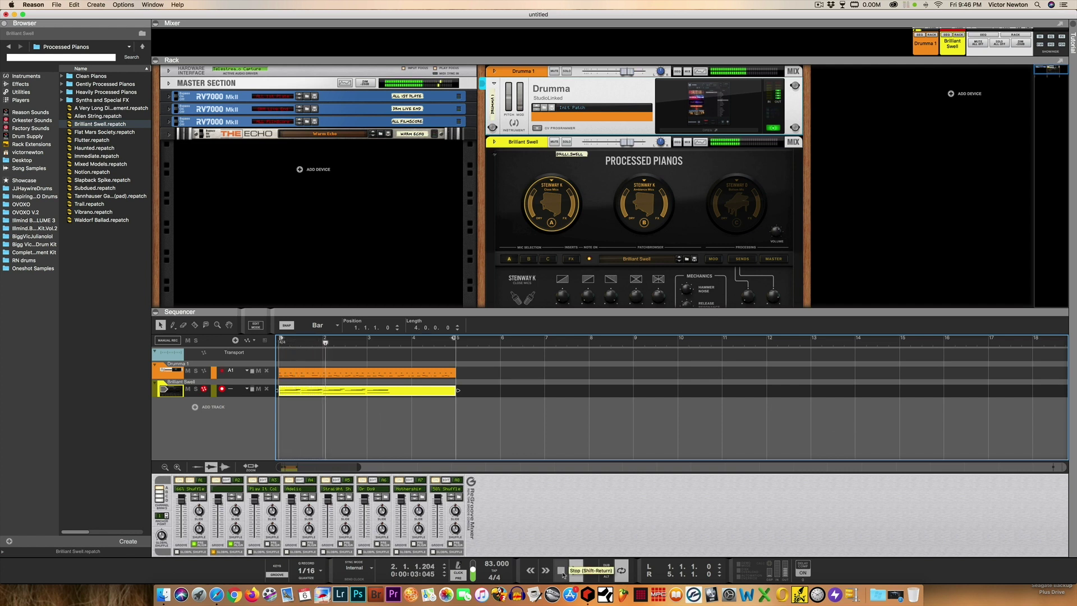
click(562, 571)
click(576, 571)
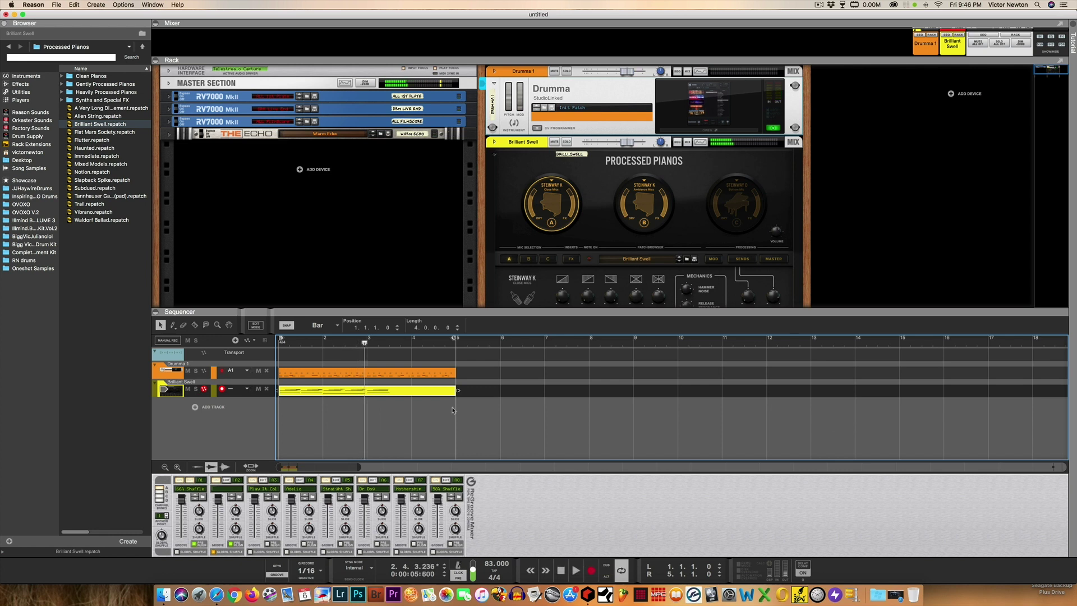
- Shorten the Brilliant Swell clip to two bars, duplicate it at bar 3, and play from the start
drag(450, 390, 366, 394)
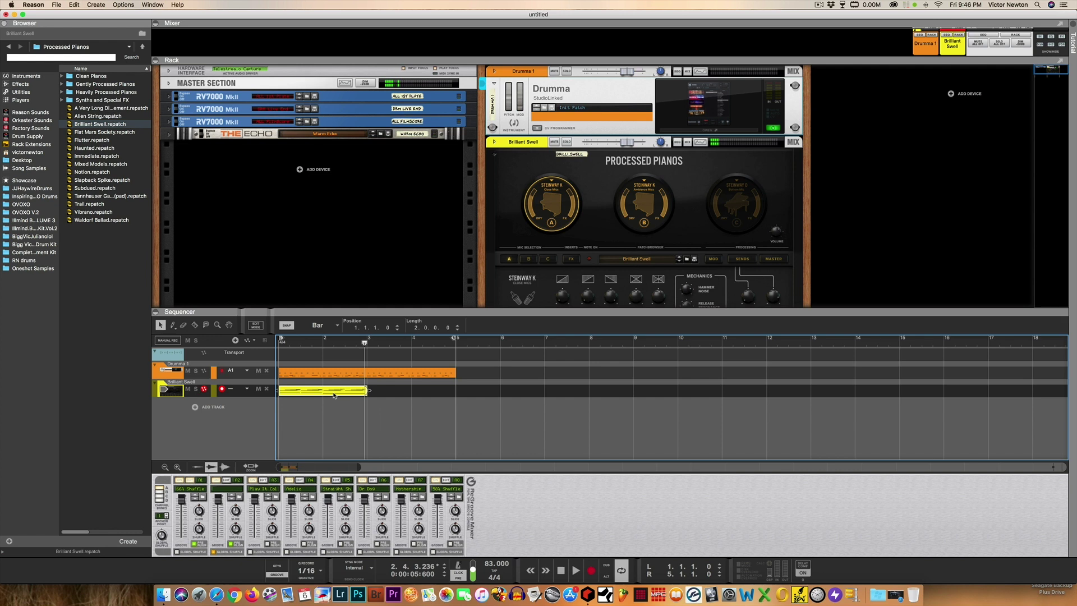
key(super+d)
click(560, 569)
click(574, 570)
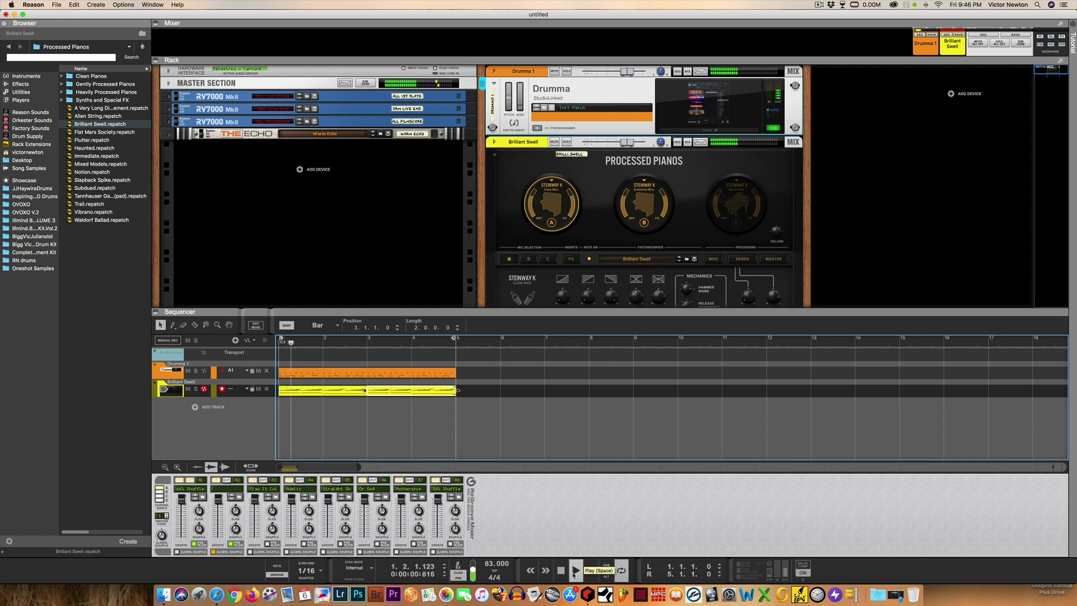
- Open the first piano clip for note editing and extend the starts of its two lowest opening notes toward bar 1
double_click(322, 391)
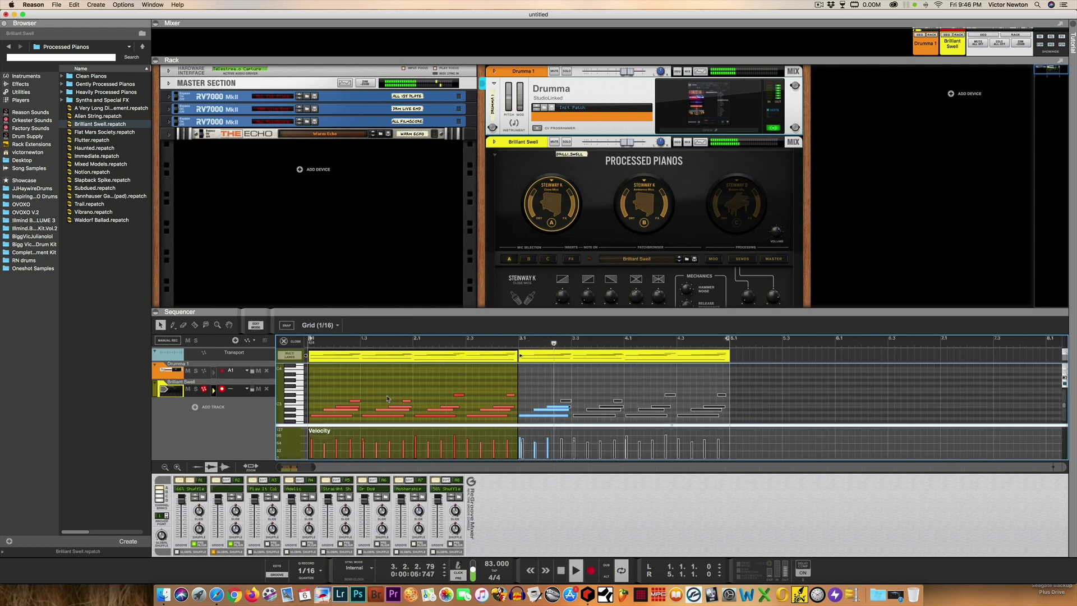
drag(359, 311, 339, 162)
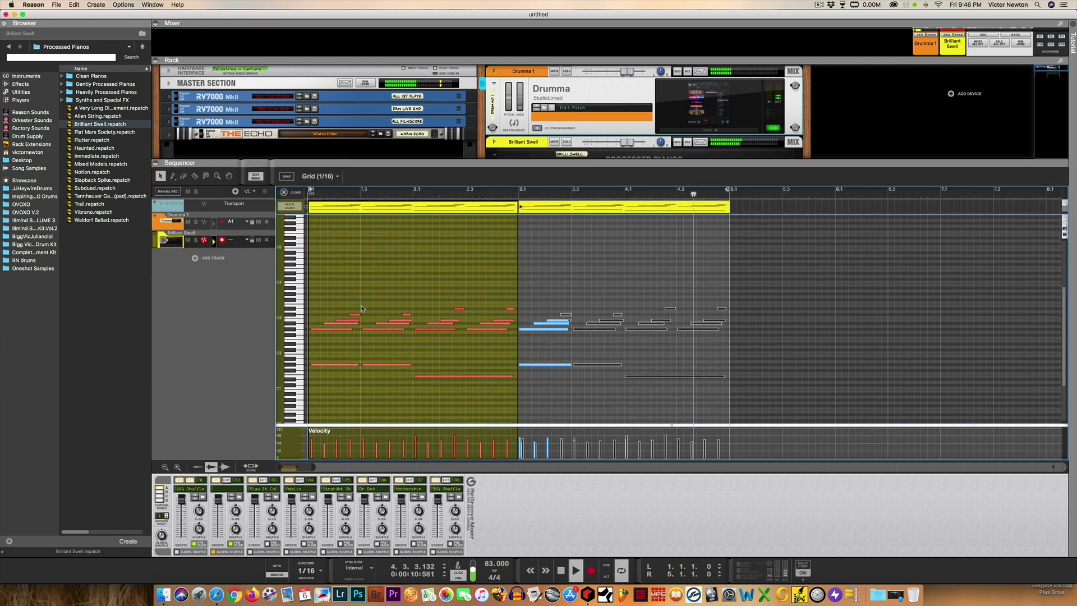
scroll(339, 311, down, 2)
drag(320, 306, 312, 357)
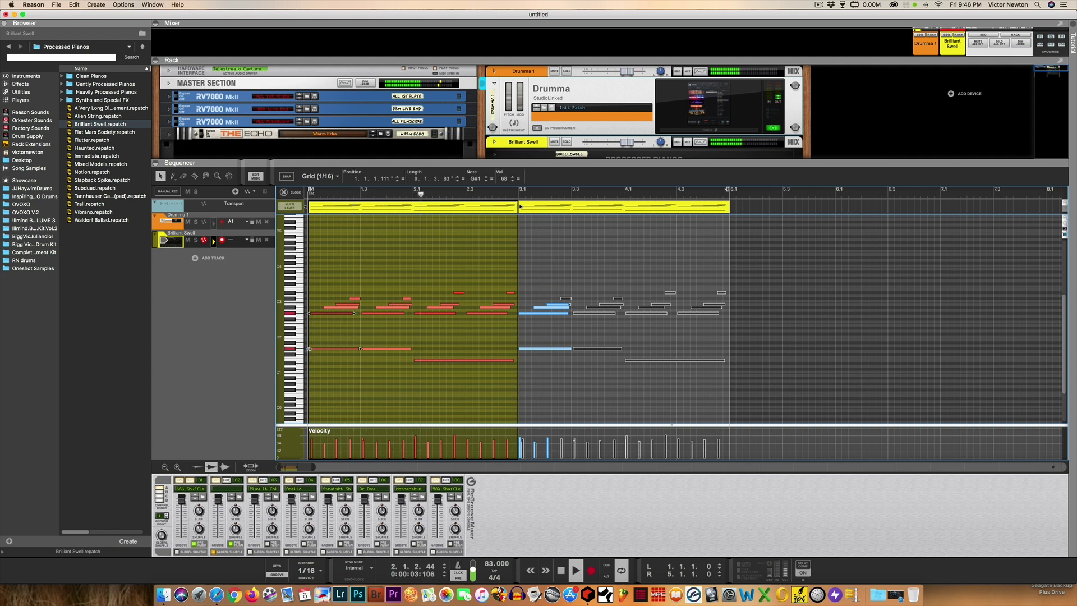
click(359, 398)
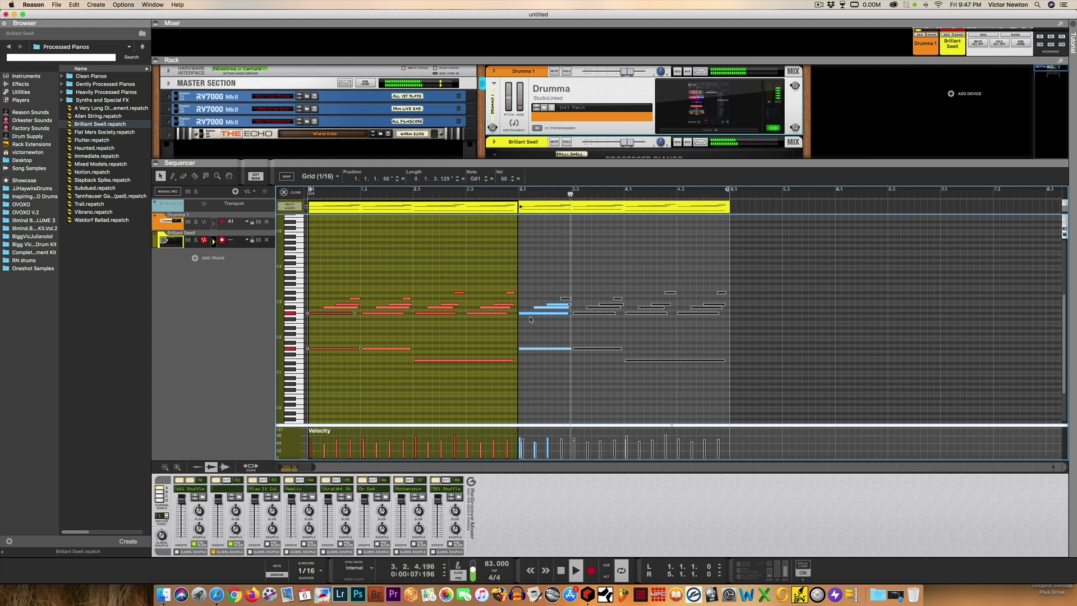
- Extend the starts of the two lowest opening notes of the second piano clip back to the bar 3 boundary, and select that clip
drag(528, 306, 516, 348)
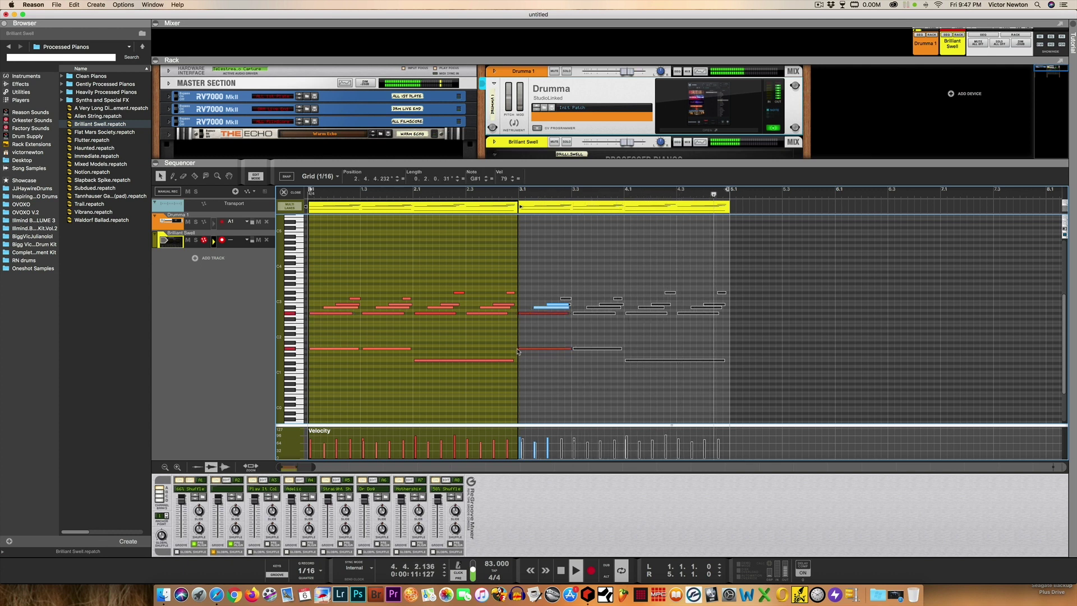
click(541, 369)
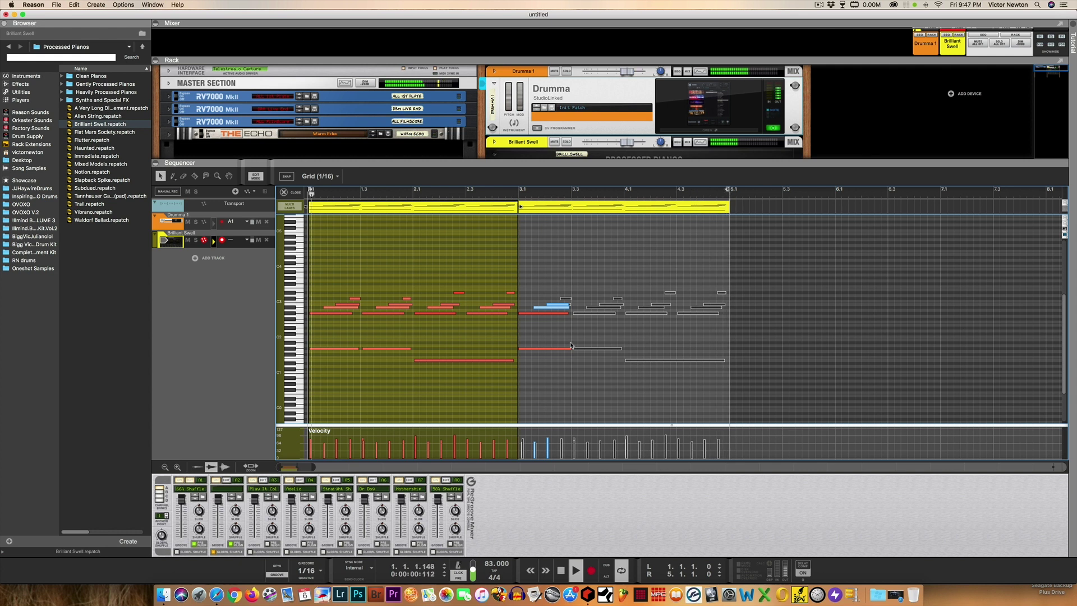
click(530, 194)
click(533, 208)
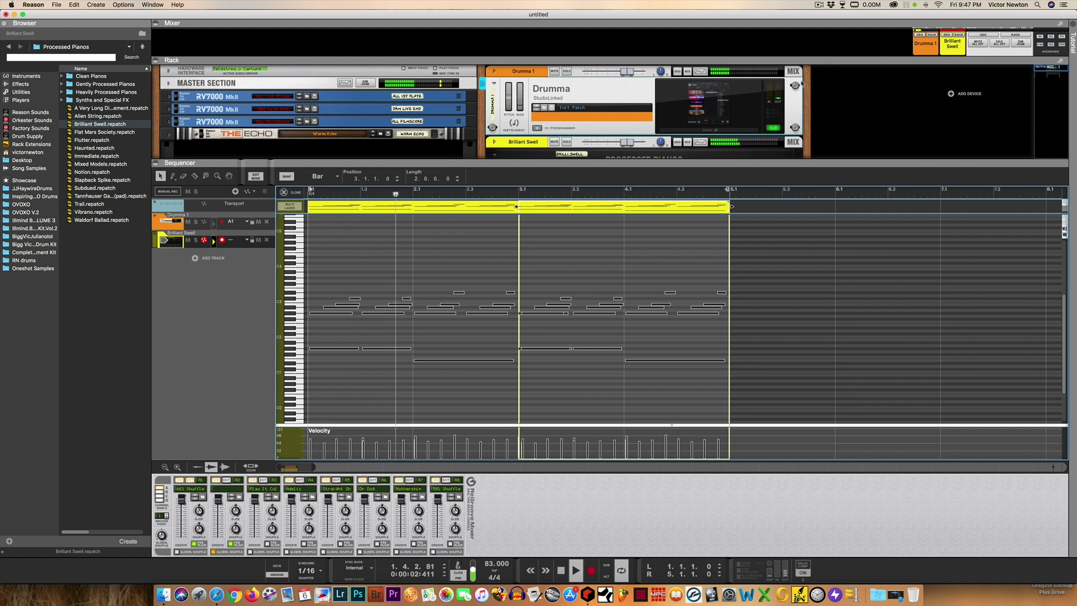
- Enlarge the mixer, set the Brilliant Swell channel's level to -1.09 dB, and enable the master compressor
drag(811, 60, 872, 157)
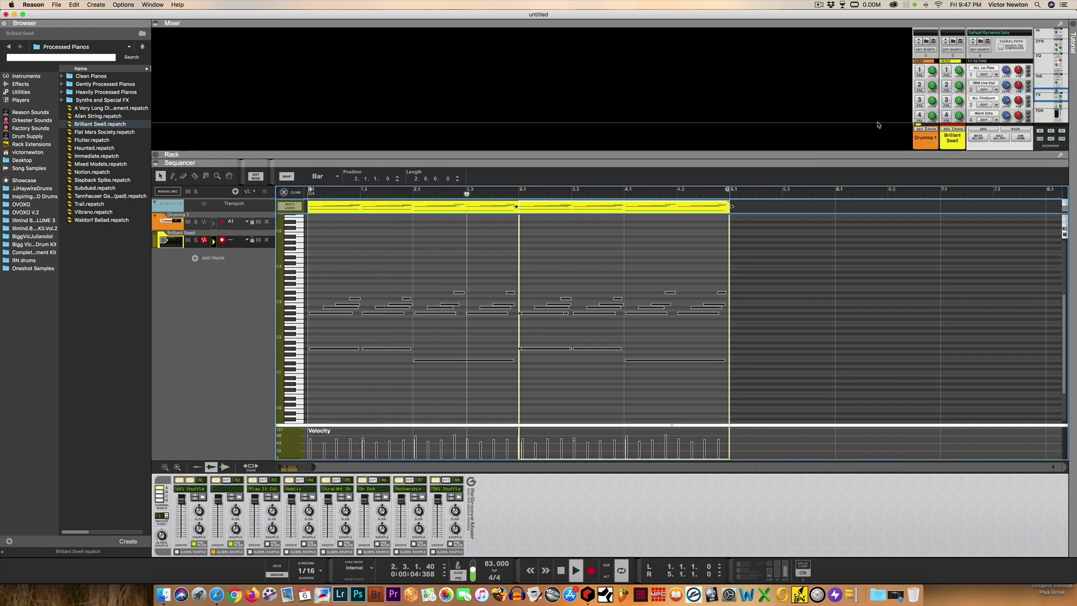
click(872, 159)
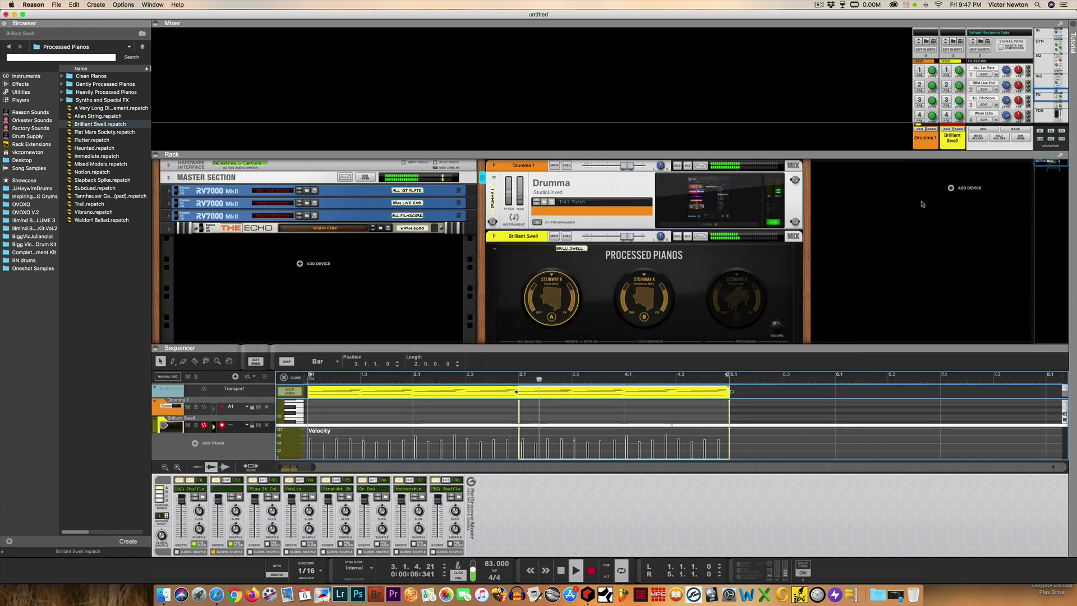
drag(914, 156, 919, 242)
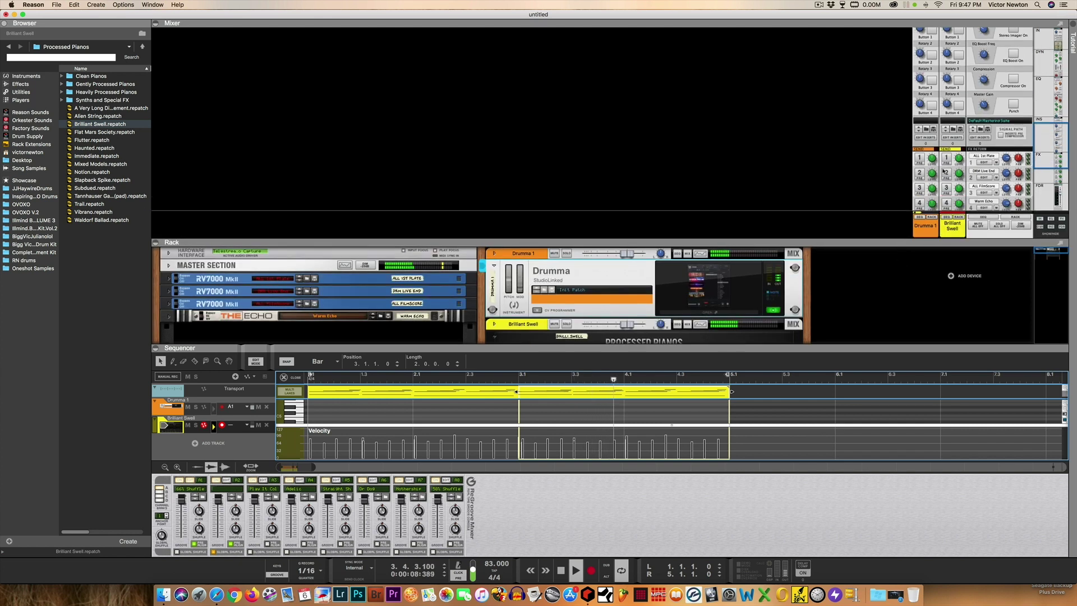
scroll(947, 158, down, 5)
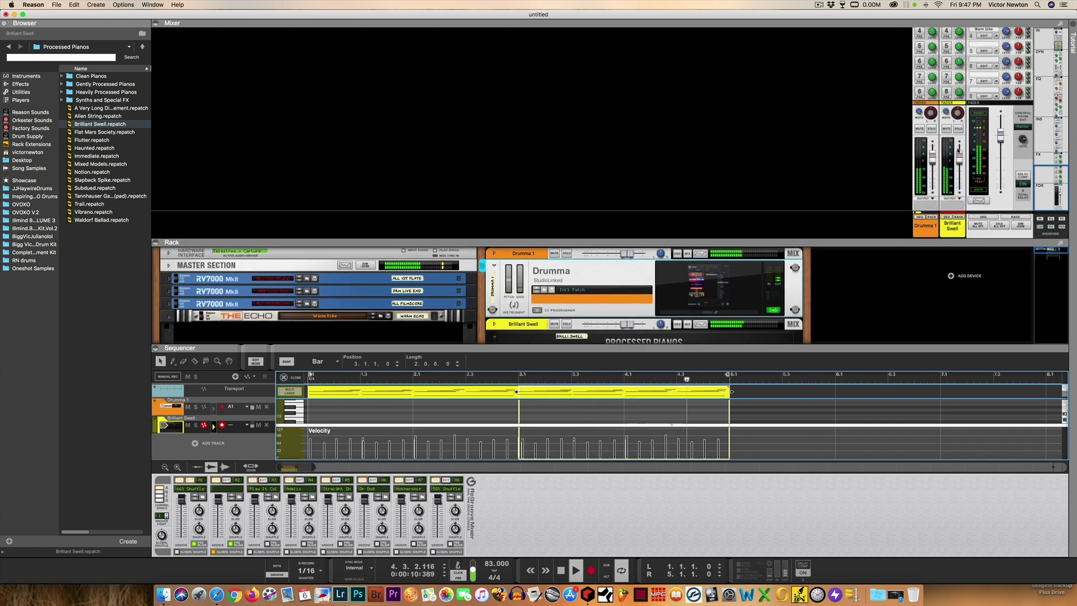
click(959, 156)
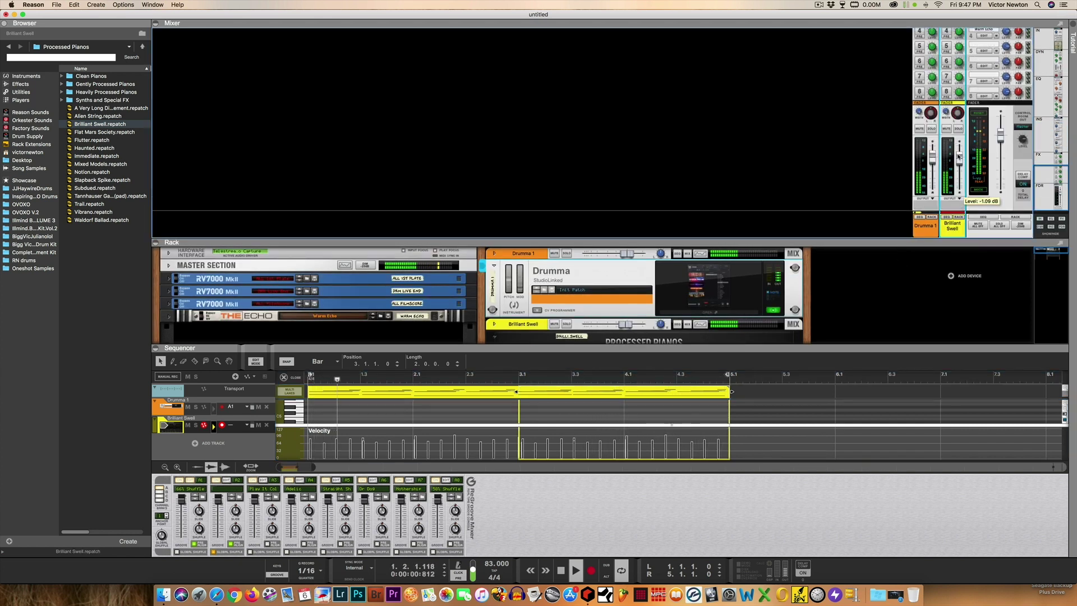
scroll(958, 155, up, 8)
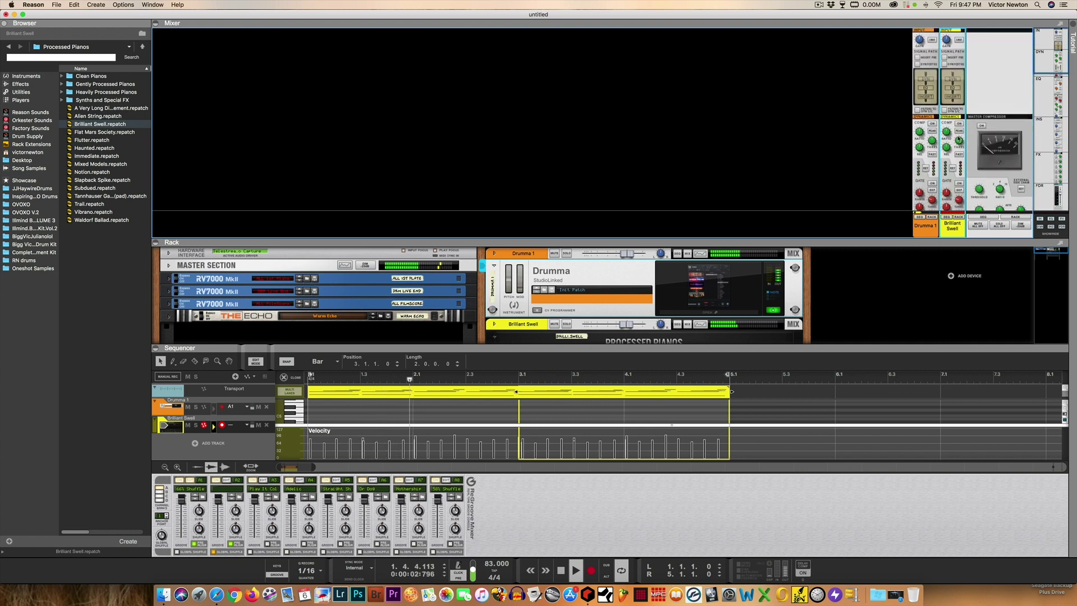
click(981, 125)
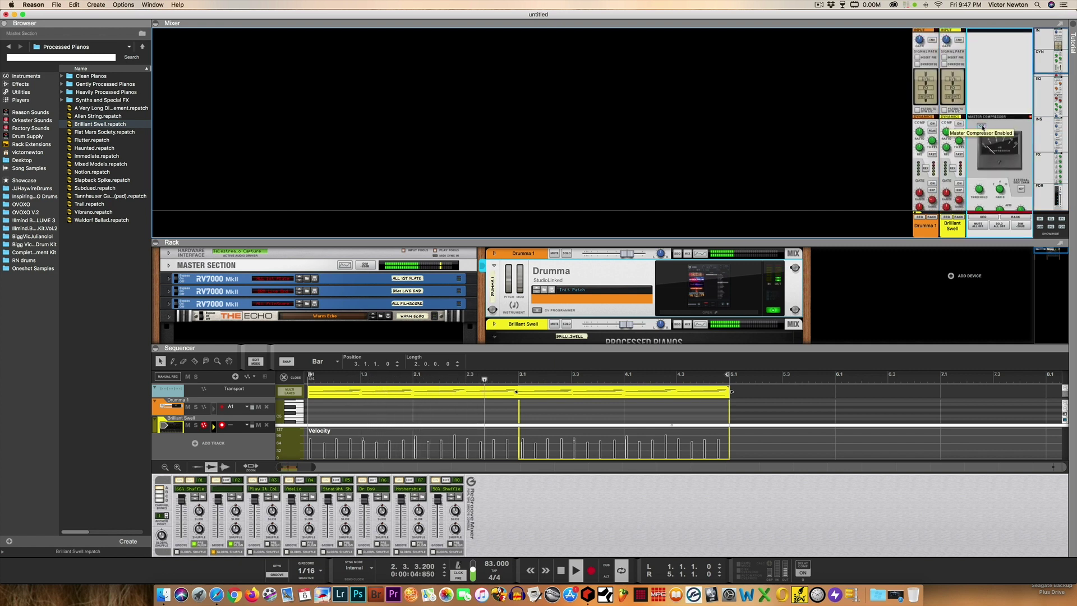
- Apply a high-pass filter at 171.0 Hz in the Brilliant Swell channel's Spectrum EQ, and close the EQ window
scroll(949, 84, down, 3)
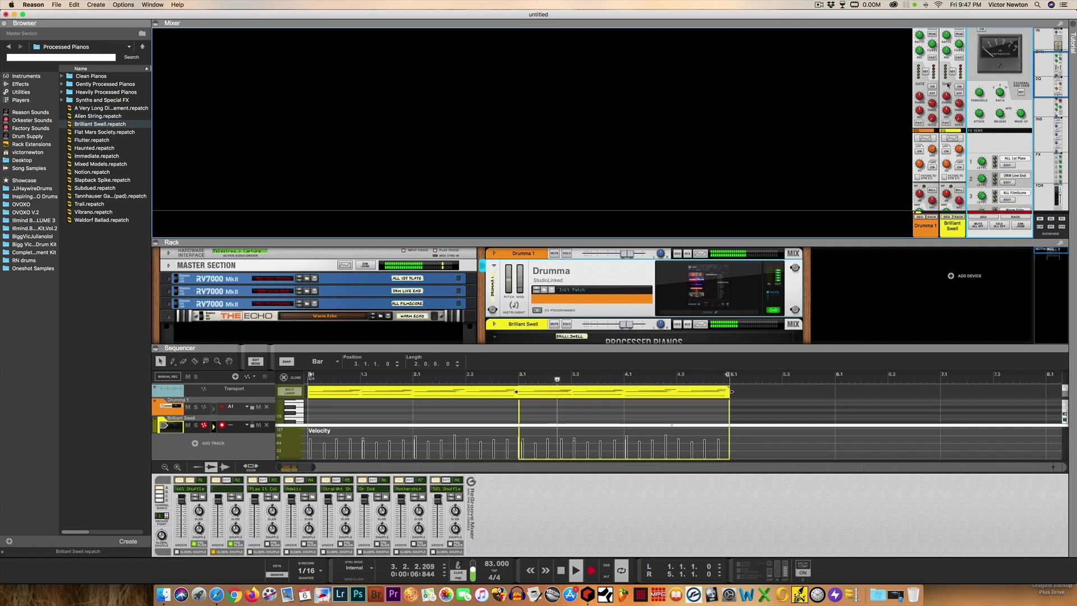
click(951, 159)
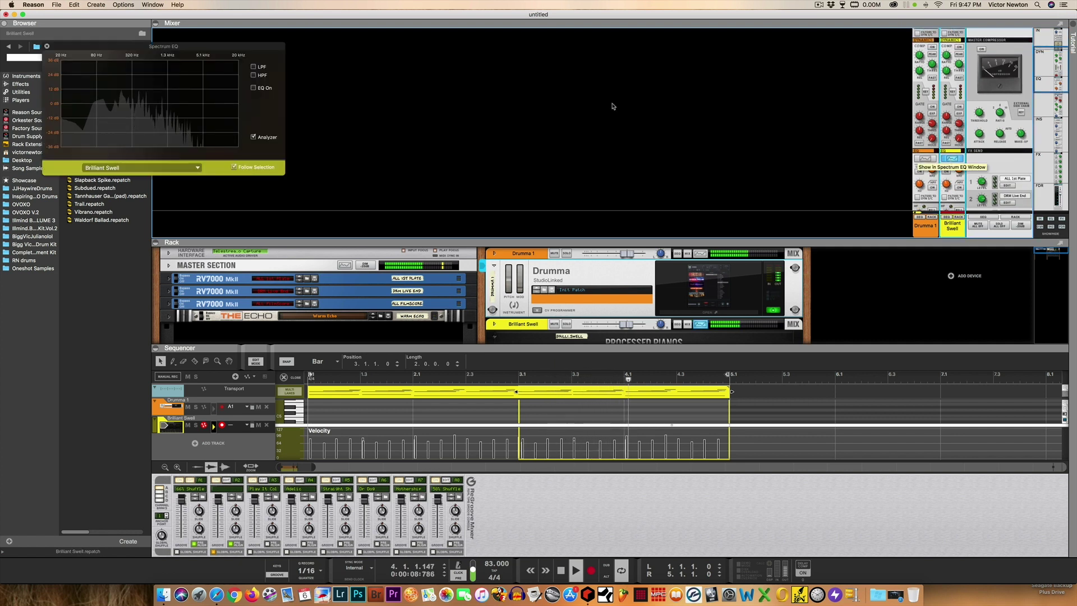
click(253, 75)
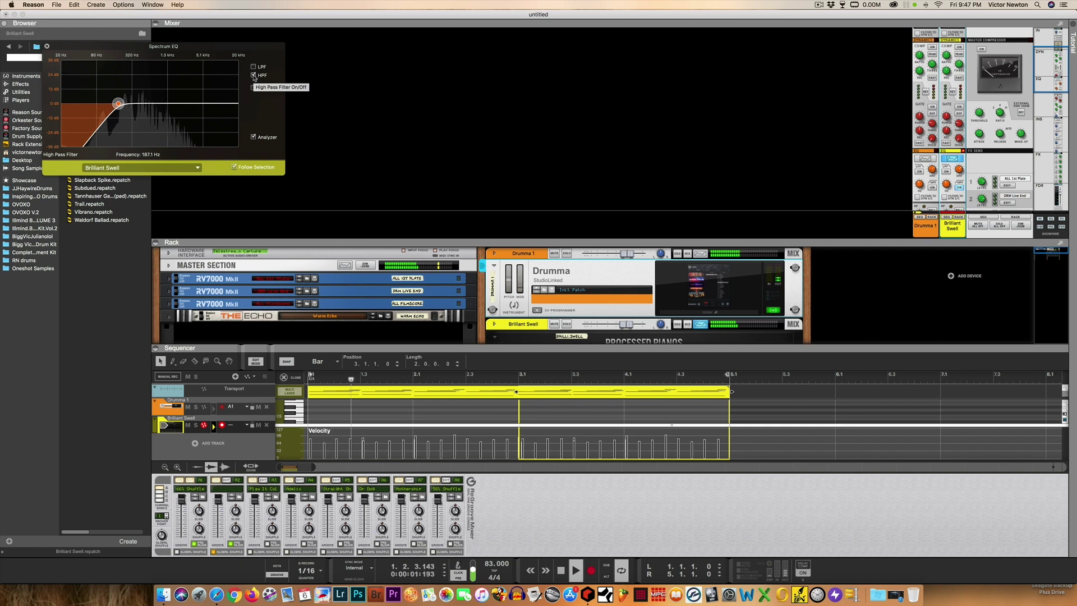
drag(119, 103, 115, 105)
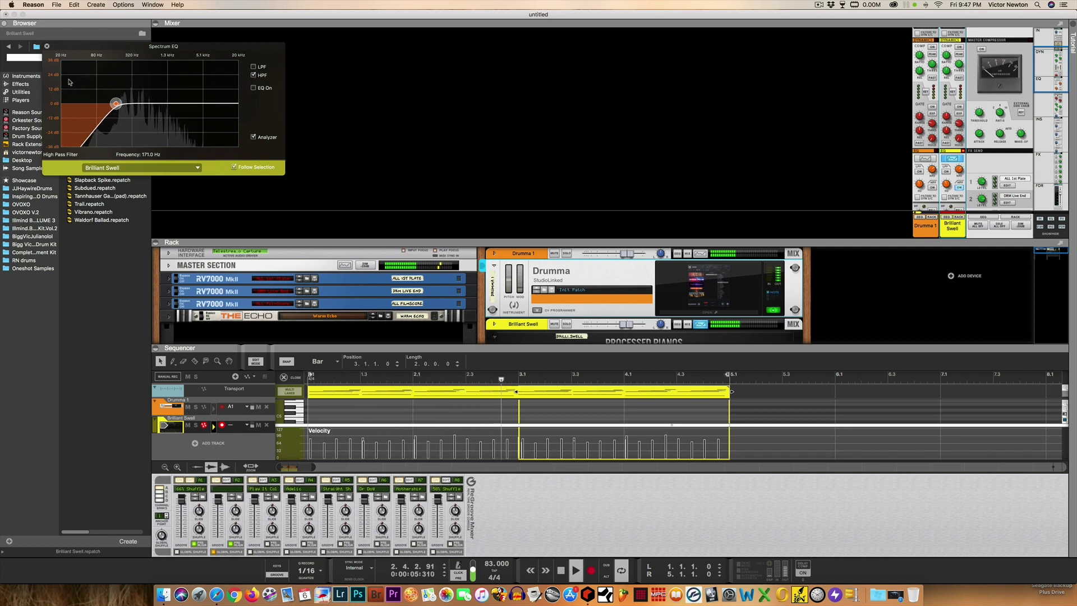
click(481, 259)
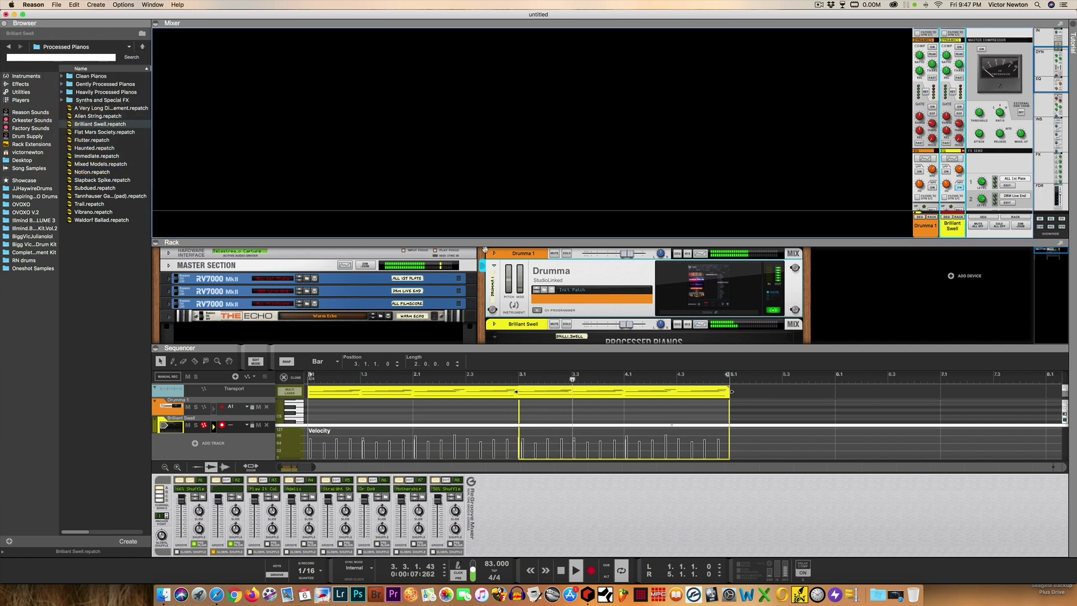
- Shrink the mixer, leave note editing for the arrangement view, and enlarge the sequencer area
drag(486, 241, 486, 90)
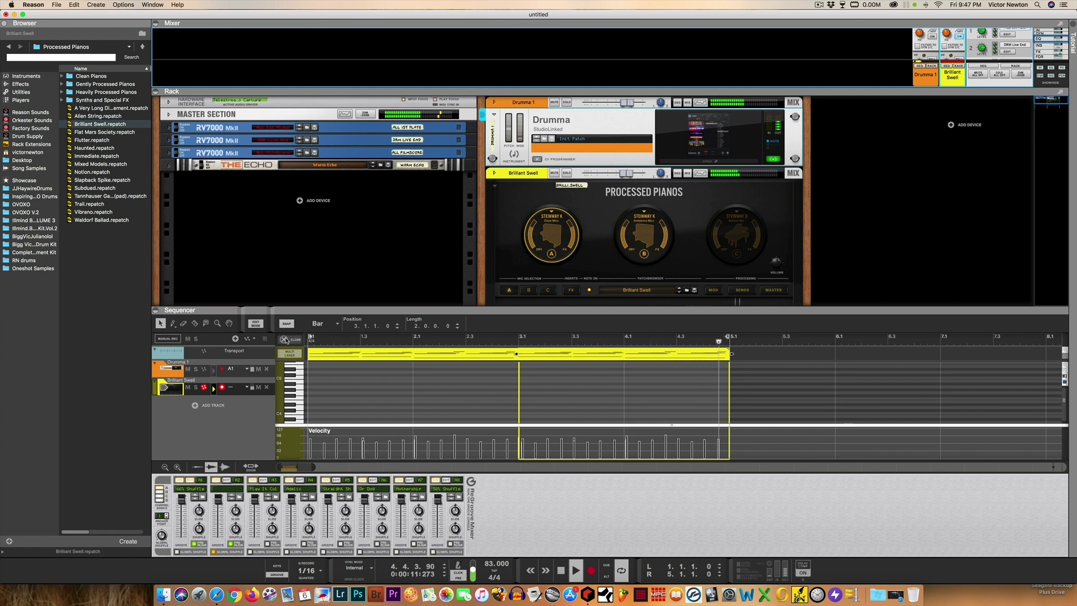
key(shift+Tab)
drag(283, 307, 284, 244)
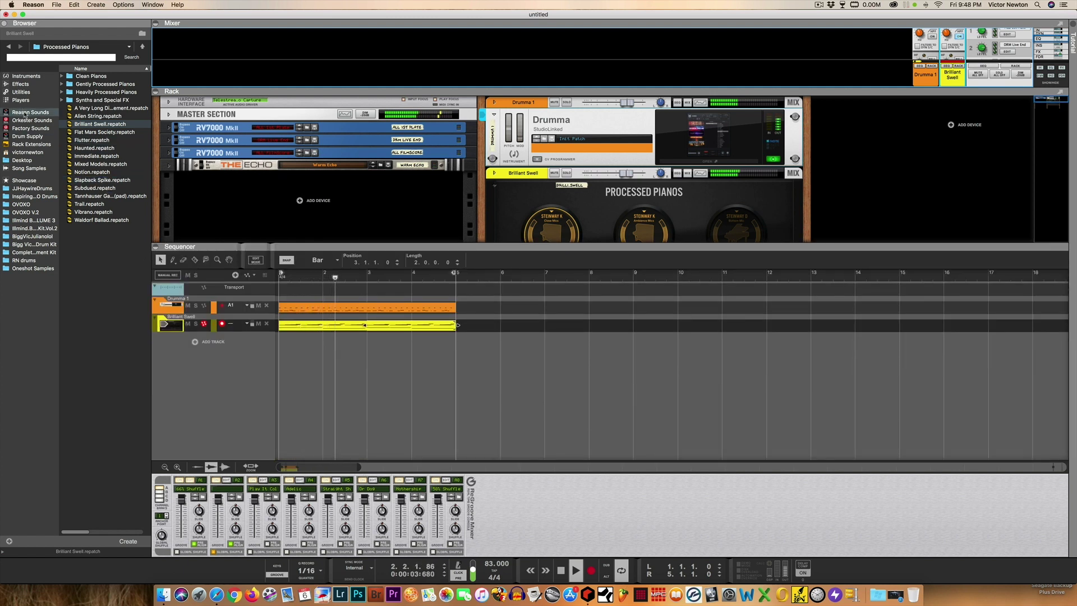
- Add a SubTractor Analog Synthesizer from the instruments to the empty rack area beside Drumma
click(25, 77)
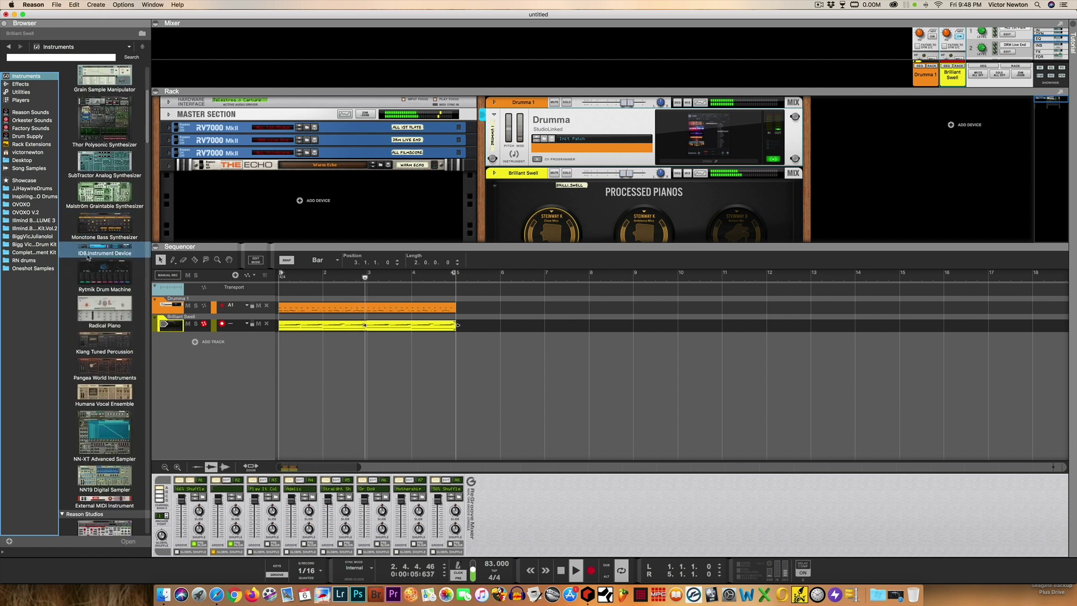
scroll(106, 230, up, 3)
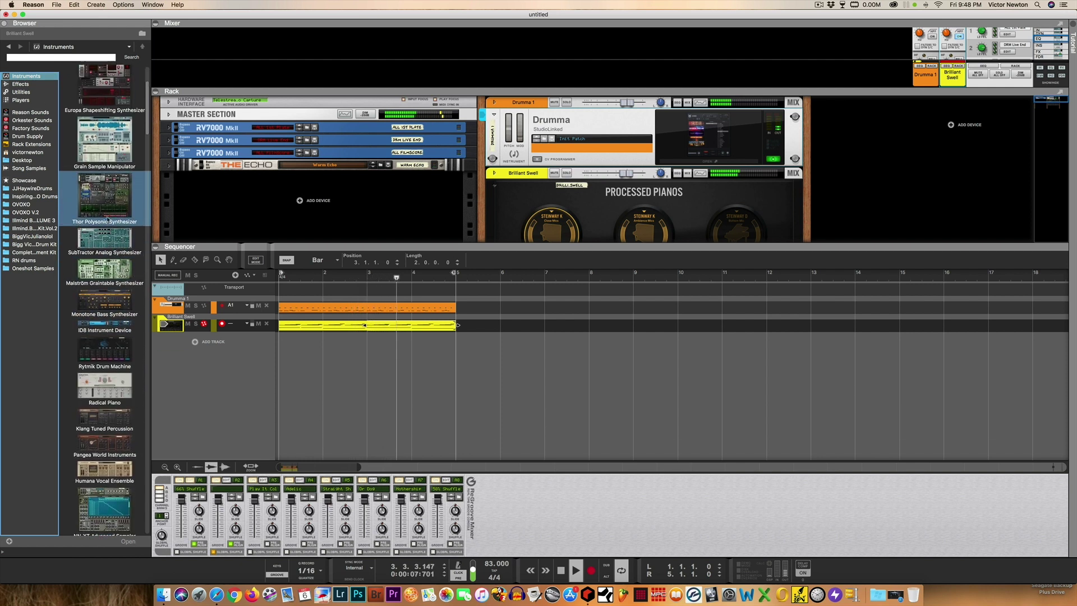
mouse_move(104, 243)
mouse_down()
mouse_move(392, 168)
mouse_move(871, 194)
mouse_move(862, 167)
mouse_up()
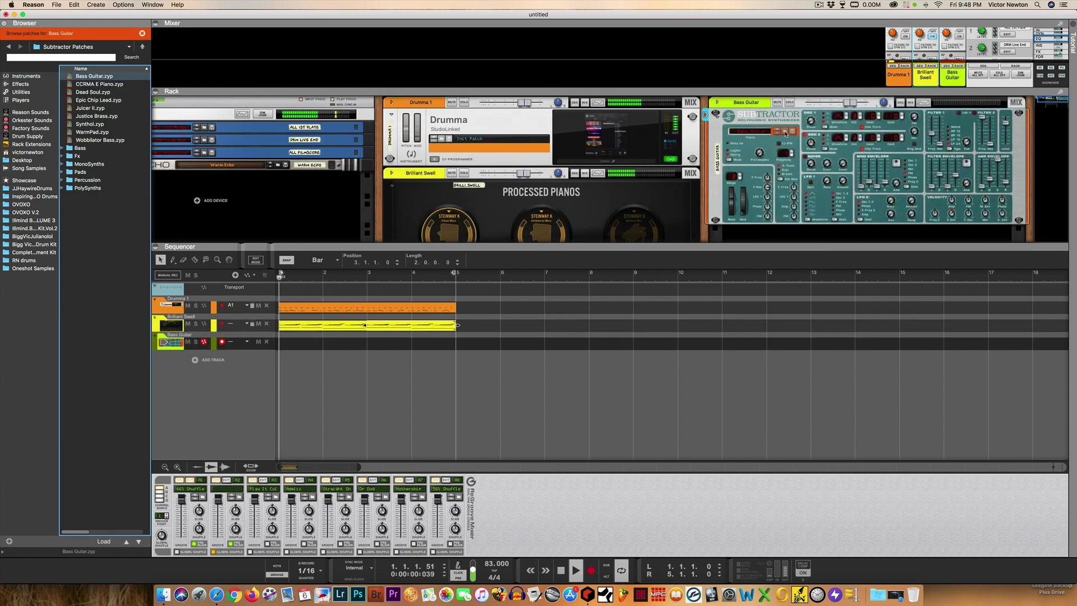
- Load the HyperBottom bass patch from the Bass patches into the SubTractor
click(62, 148)
scroll(96, 264, down, 15)
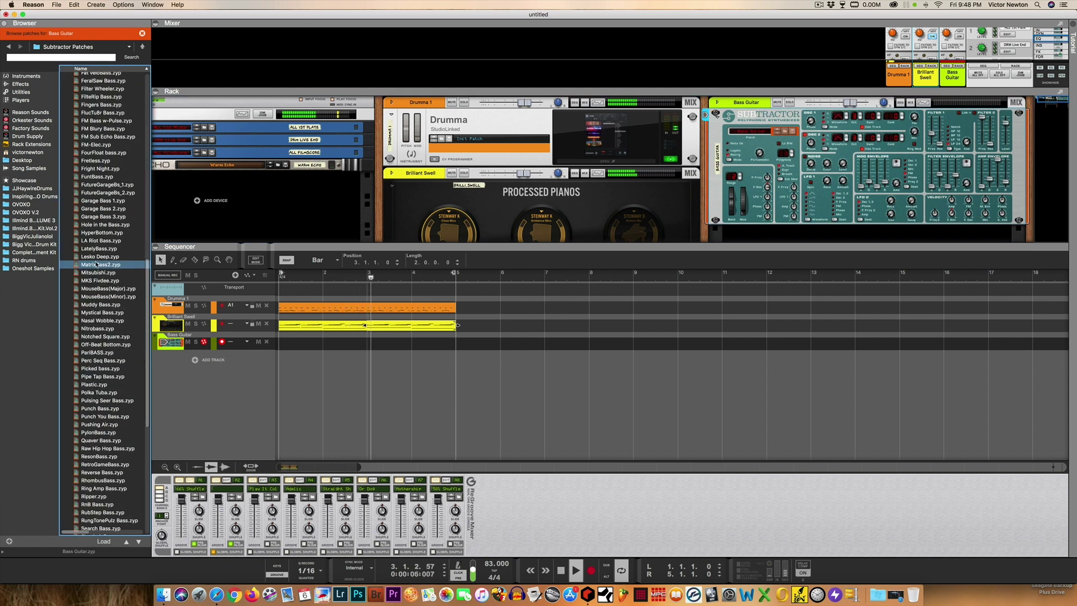
click(97, 265)
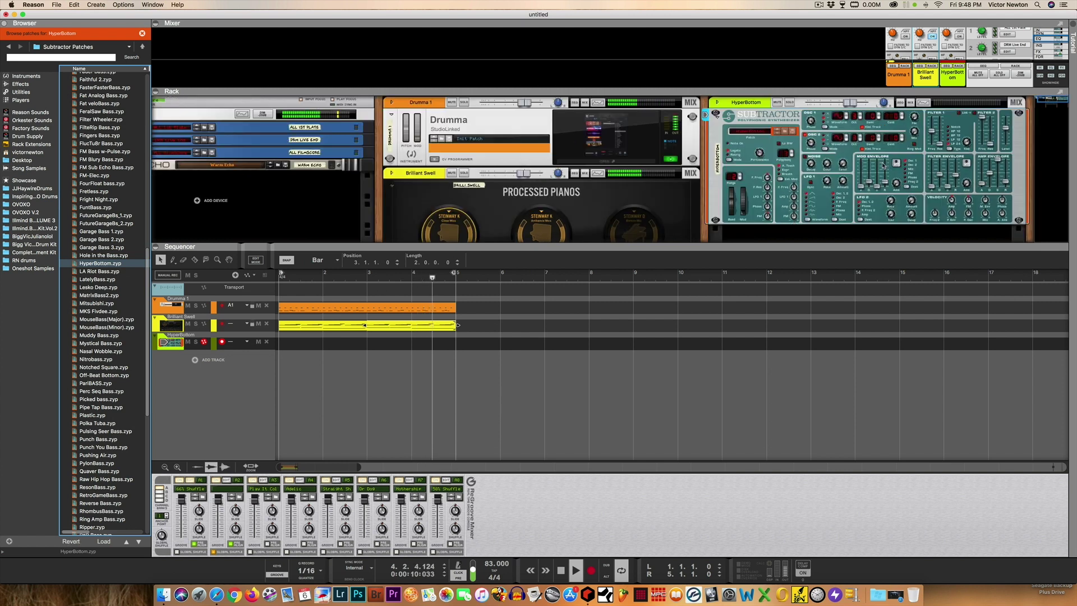
mouse_move(883, 166)
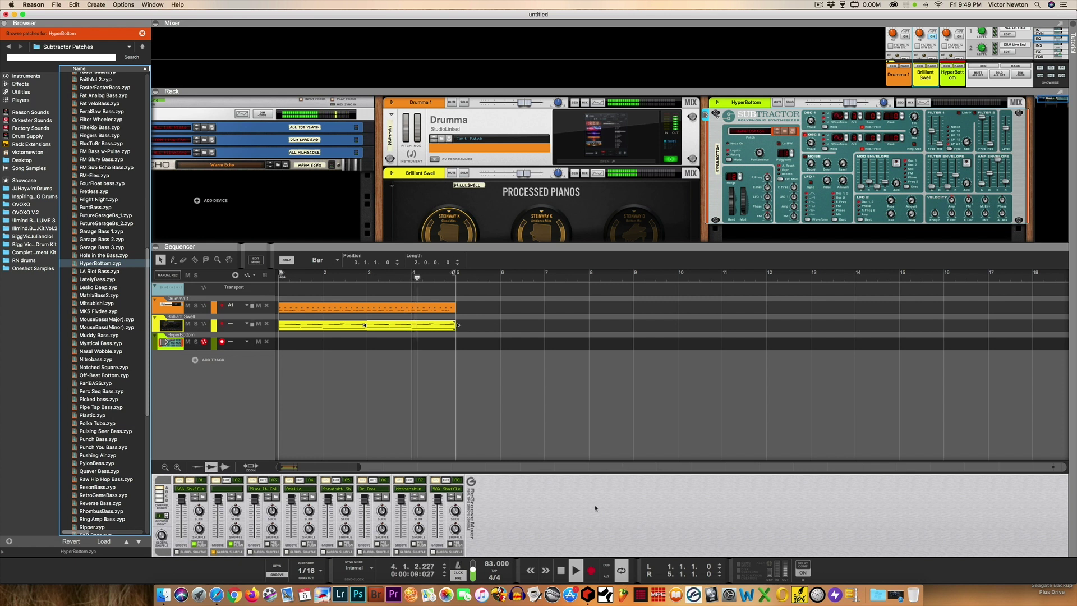
- Record a bass part over bars 1 to 4 on the HyperBottom track, starting from the beginning of the loop
double_click(560, 570)
click(593, 570)
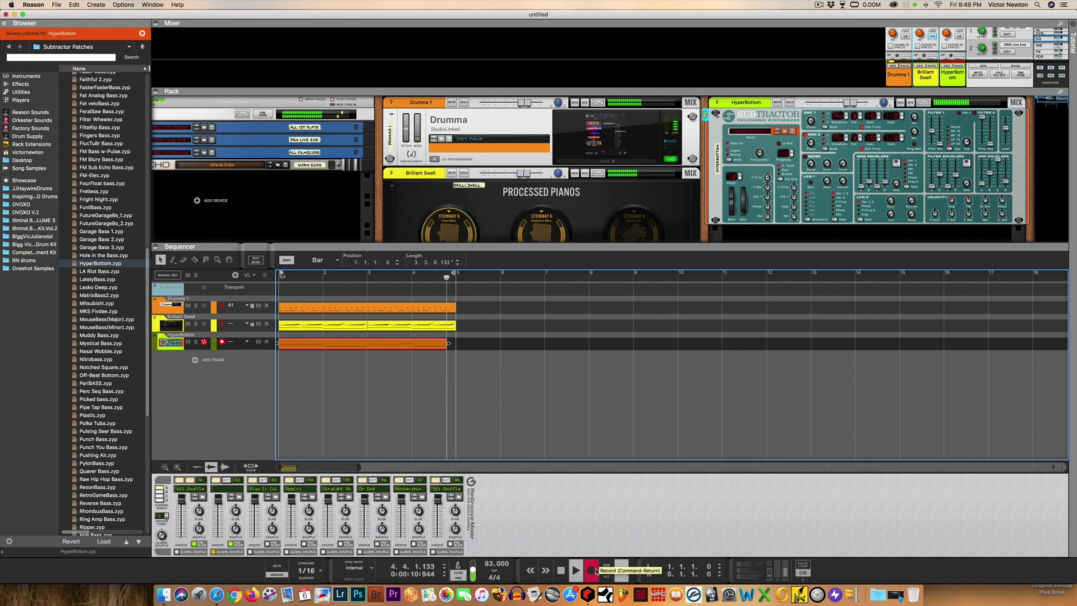
click(594, 571)
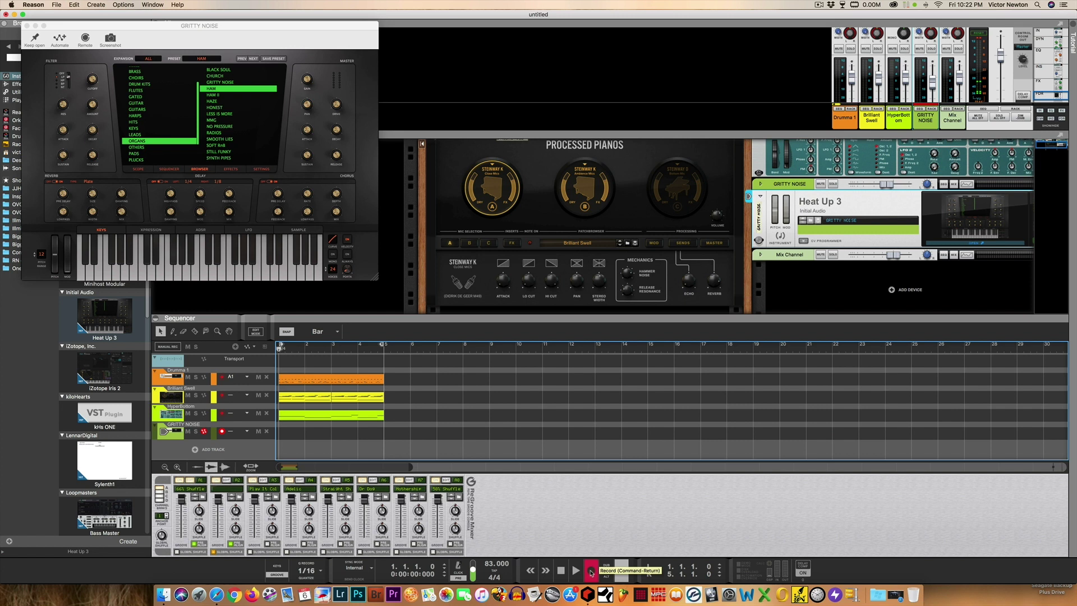
- Record a four-bar Heat Up 3 organ part on the GRITTY NOISE track, and open its clip for note editing in an enlarged sequencer
click(591, 571)
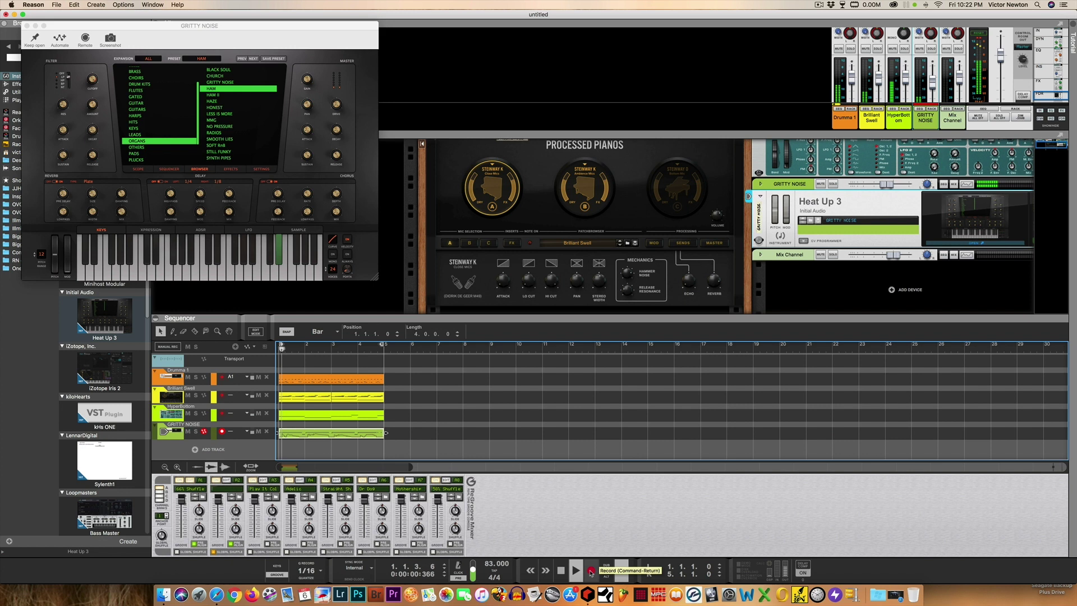
double_click(297, 435)
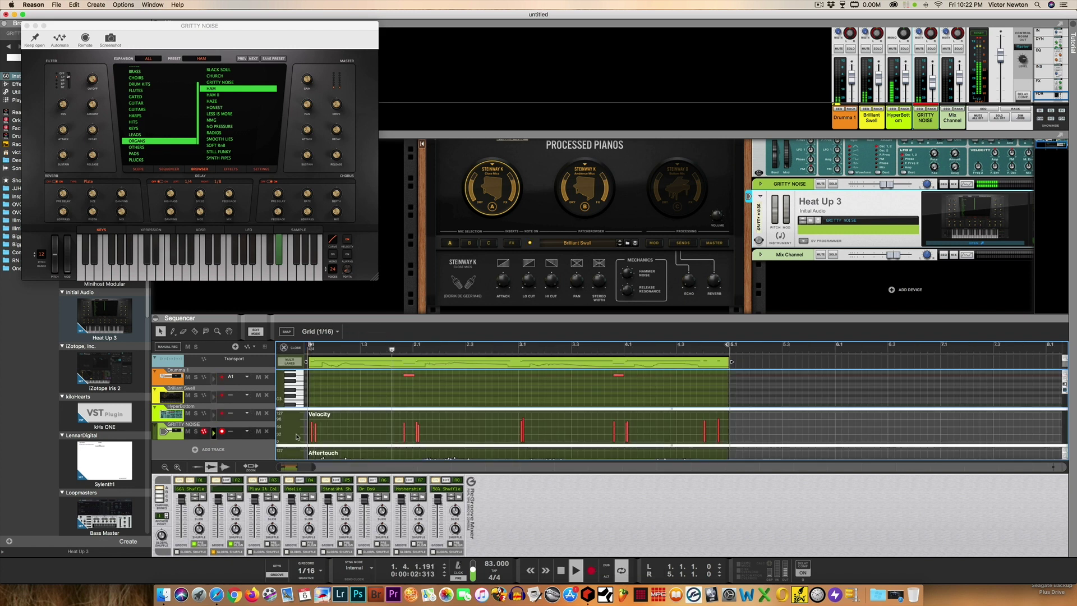
drag(390, 317, 391, 185)
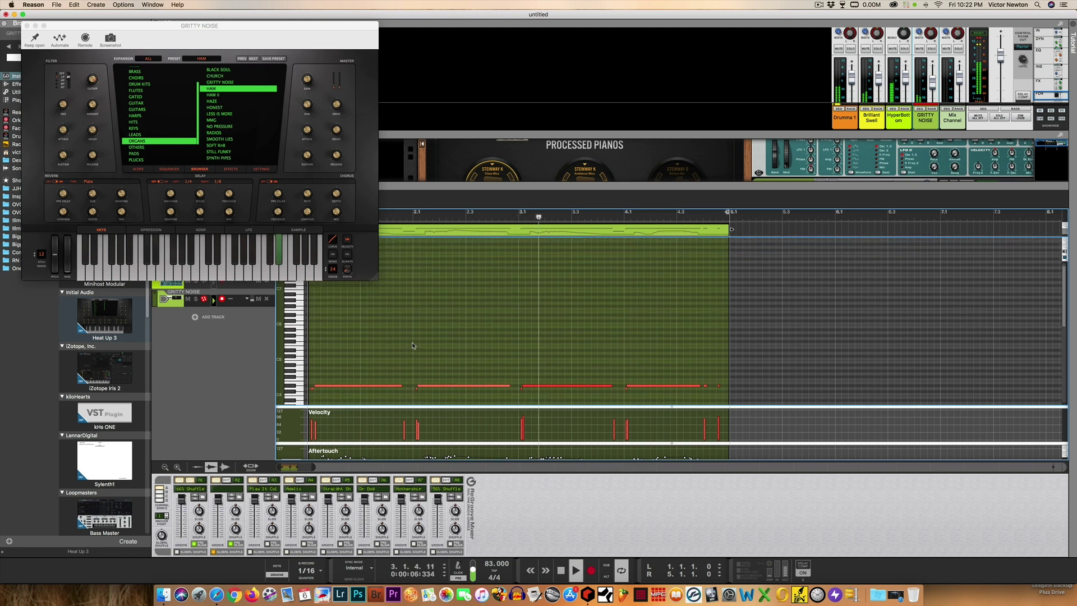
scroll(412, 346, down, 3)
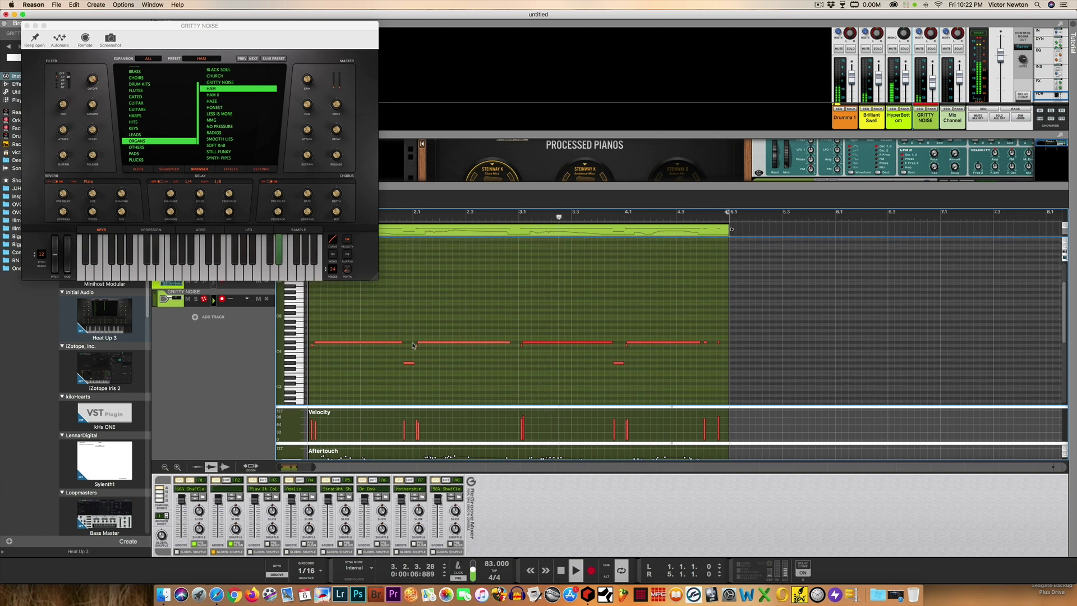
- Extend the start of the opening D4 organ note earlier to a length of 0.0.0.161, and restart playback
click(306, 345)
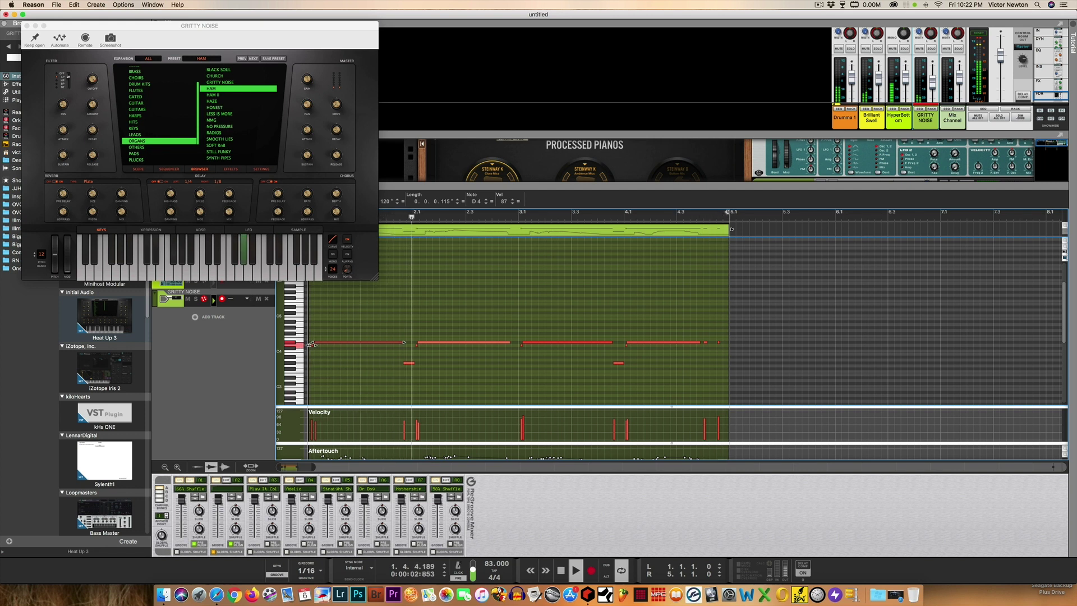
click(314, 351)
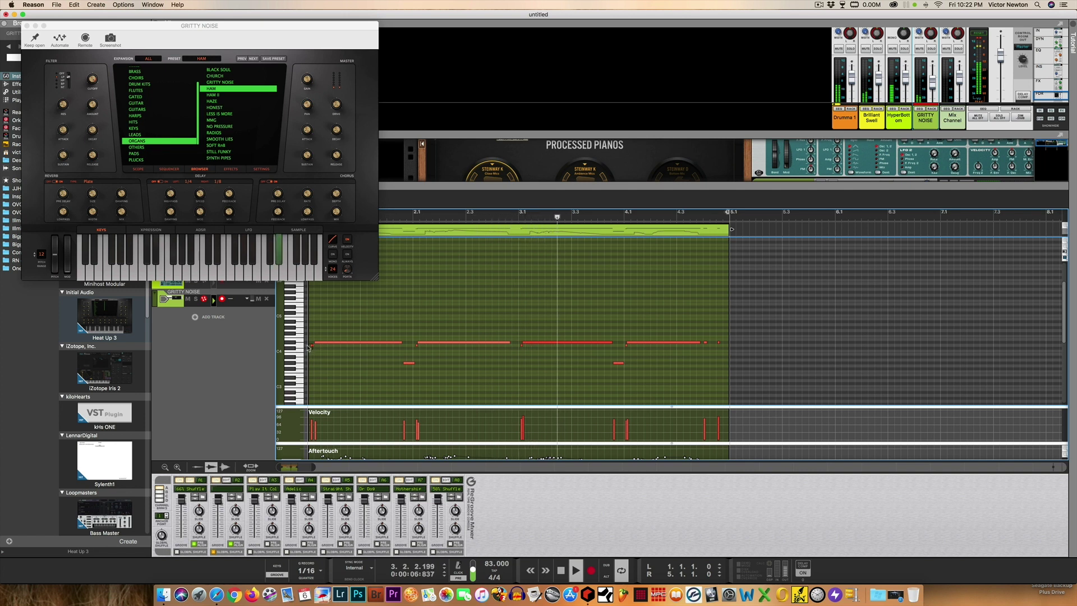
click(312, 344)
drag(311, 344, 297, 345)
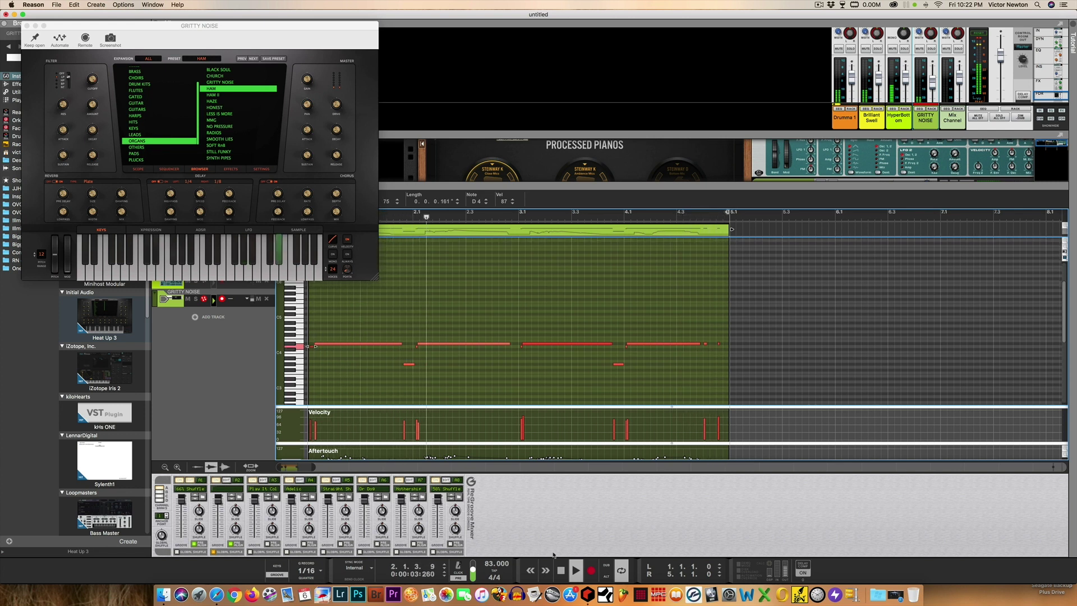
click(561, 571)
click(575, 569)
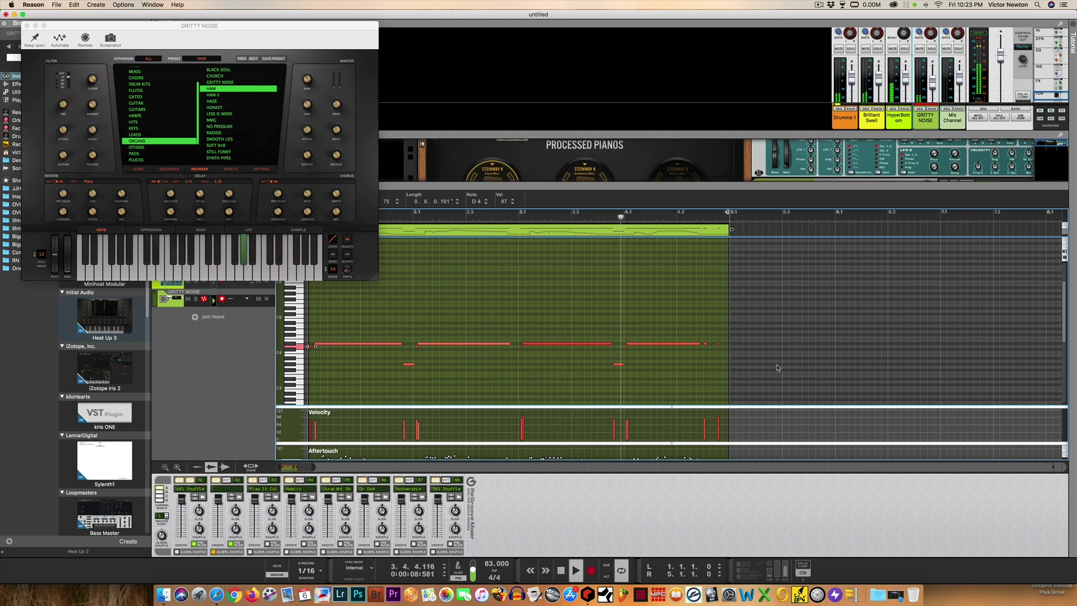
scroll(807, 337, down, 3)
right_click(807, 336)
click(808, 336)
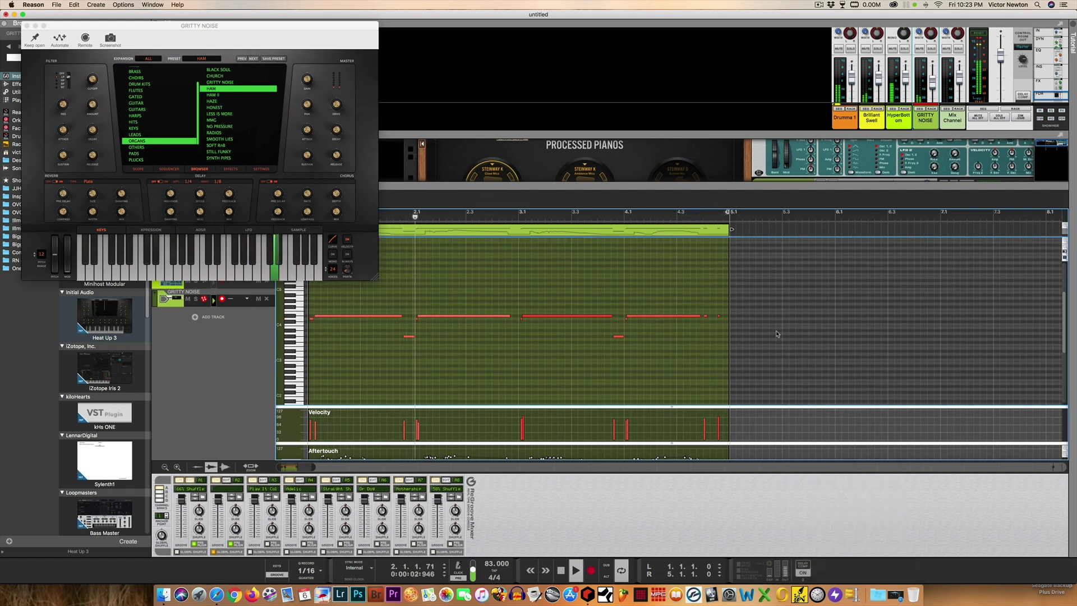
scroll(608, 342, up, 2)
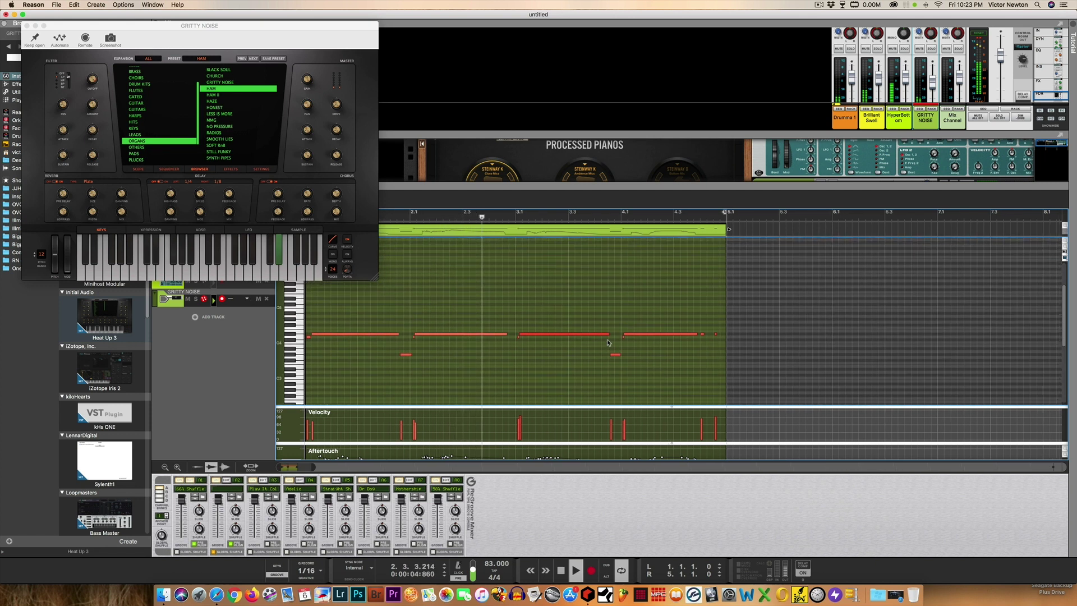
scroll(666, 335, down, 1)
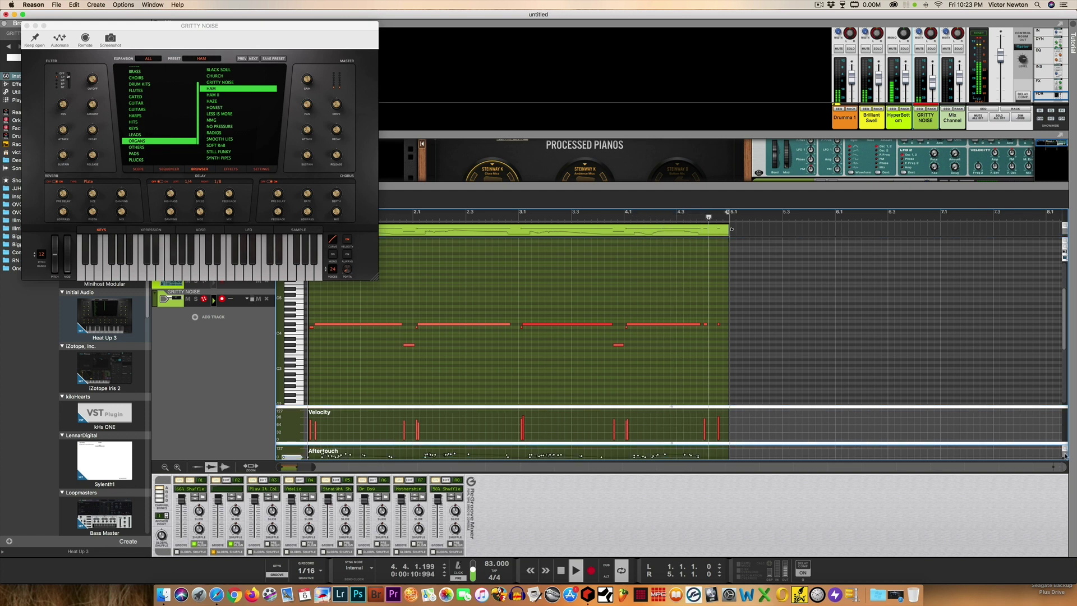
- Extend the start of the short D4 organ note at the bar 3 boundary slightly earlier, to a length of 0.0.0.120
drag(1065, 456, 1064, 449)
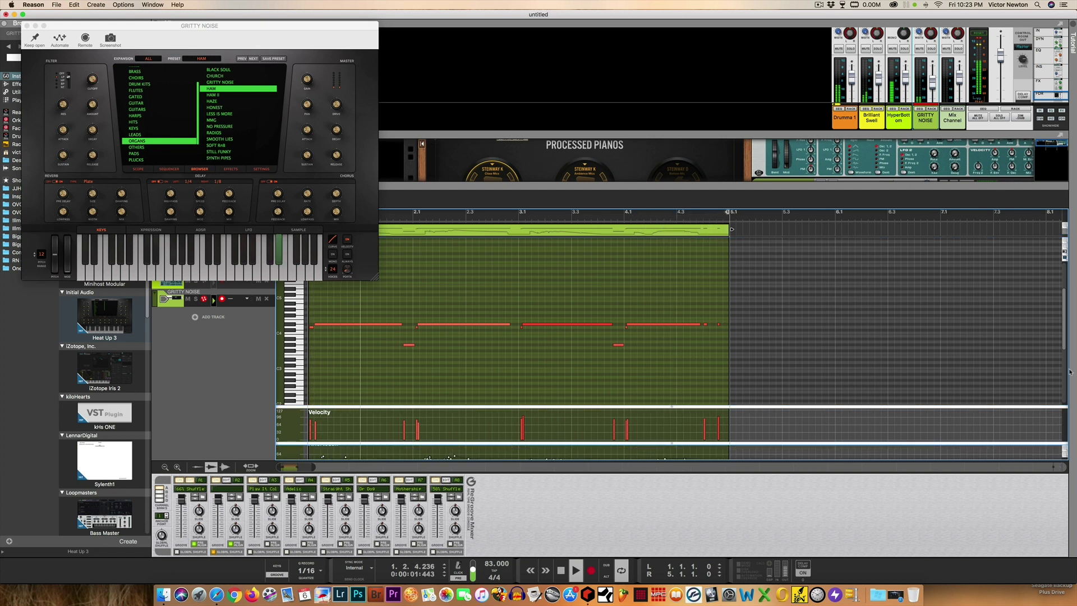
click(1064, 248)
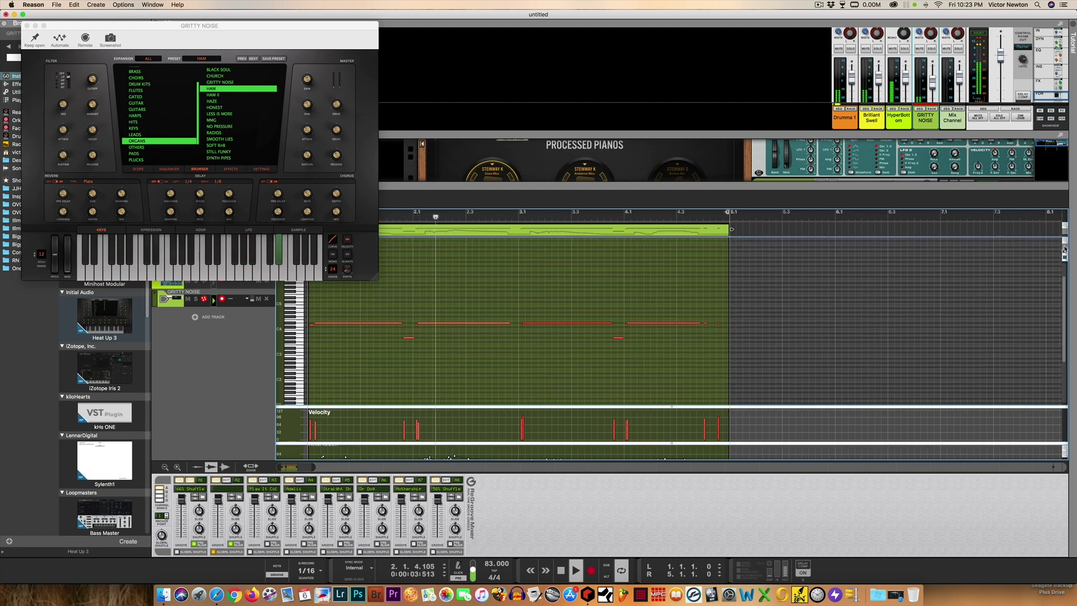
click(1064, 244)
click(1064, 242)
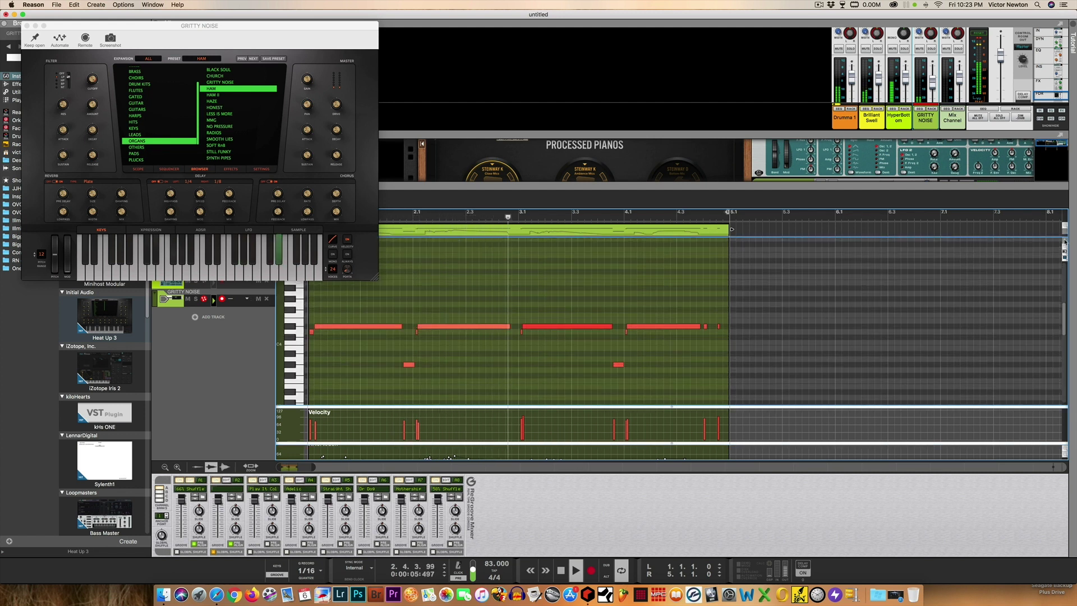
click(1065, 247)
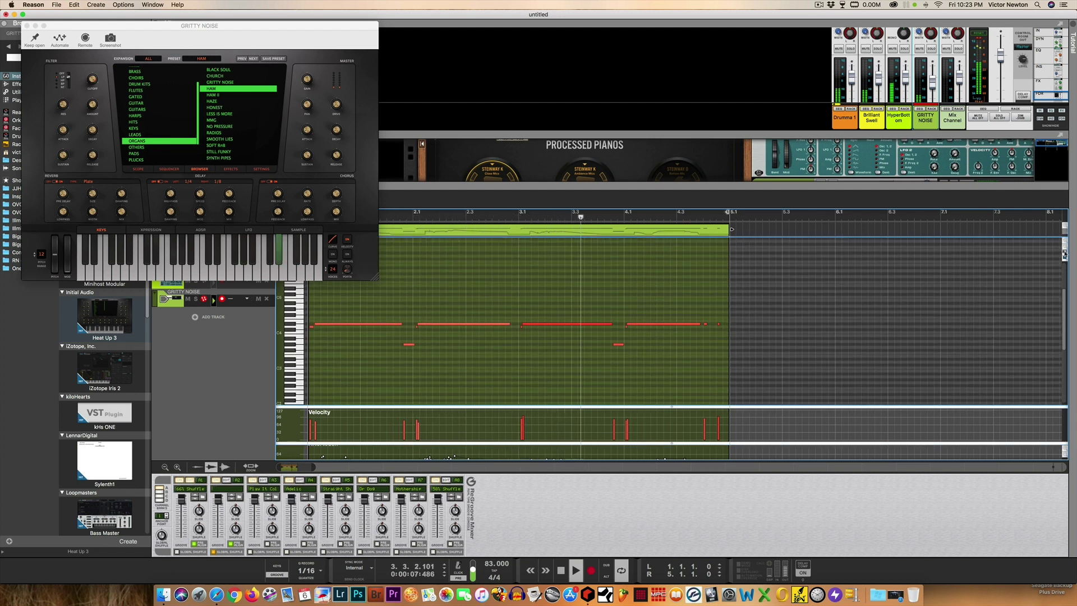
click(1065, 244)
click(1065, 243)
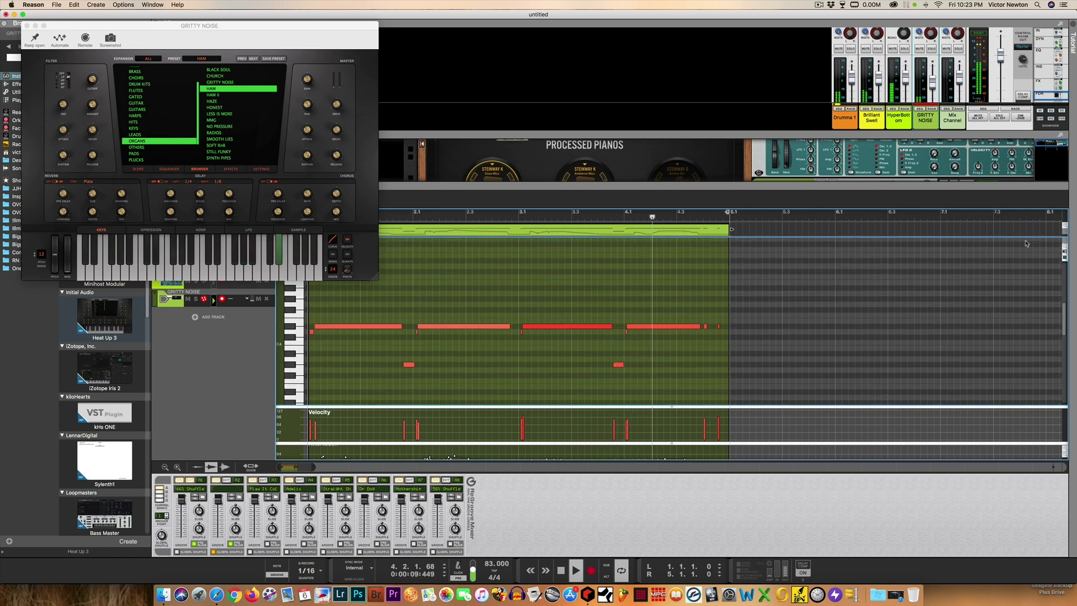
click(514, 331)
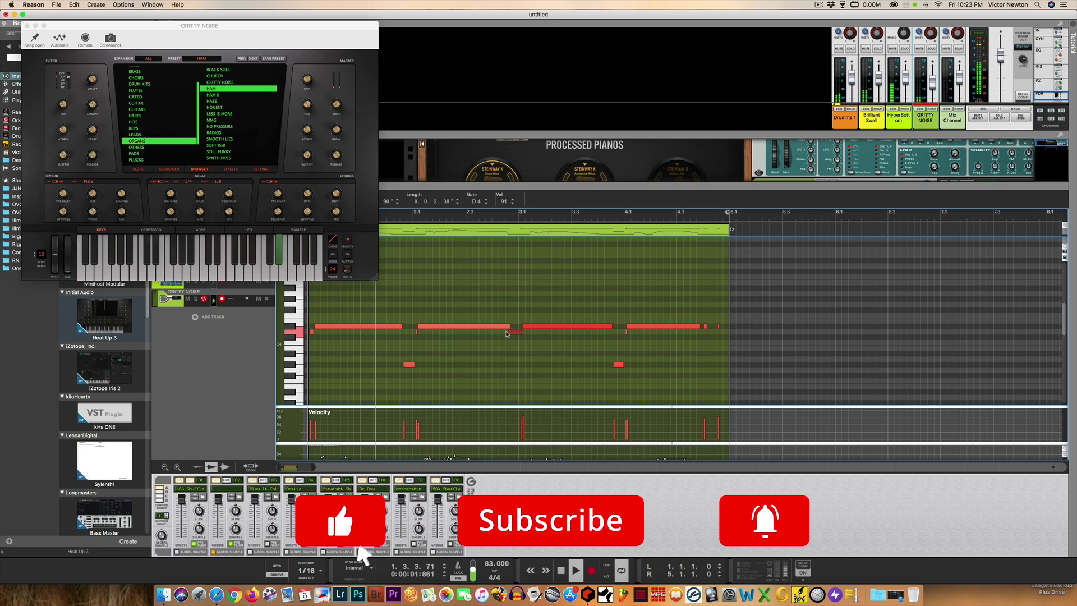
click(517, 335)
click(519, 331)
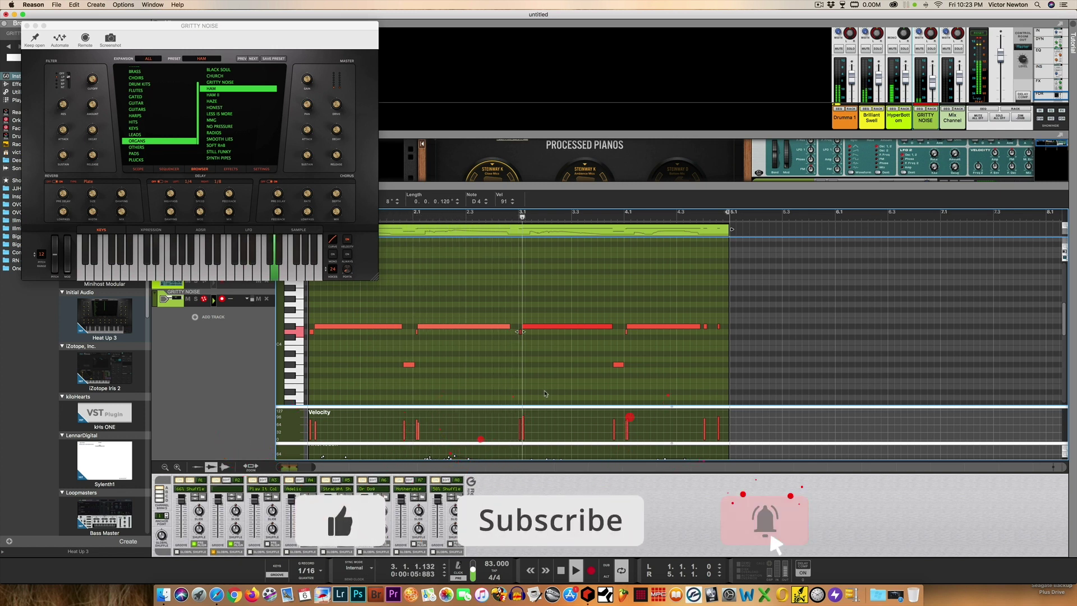
click(311, 331)
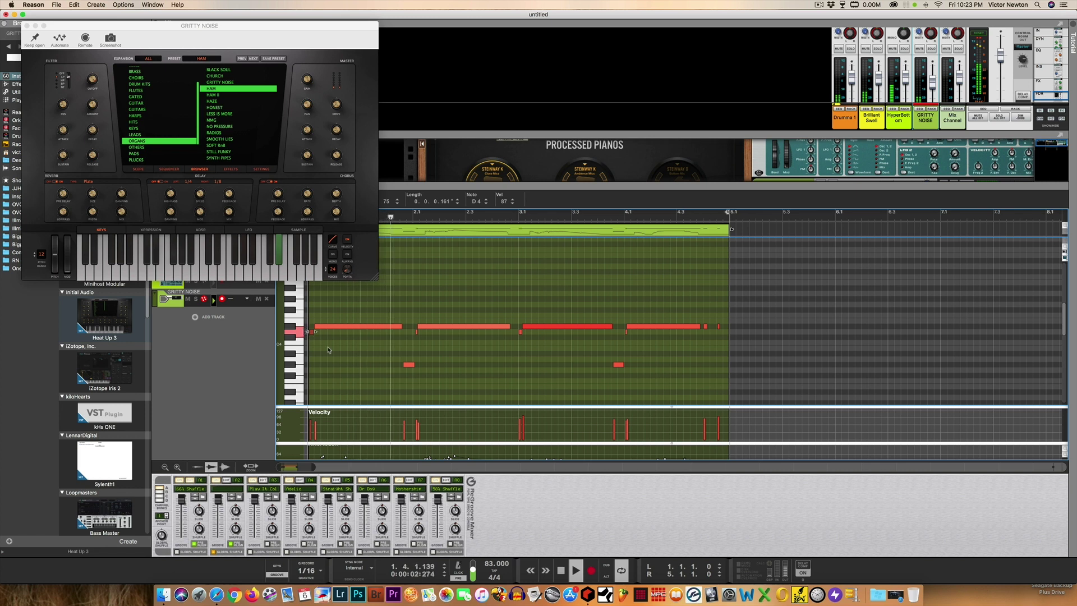
click(427, 394)
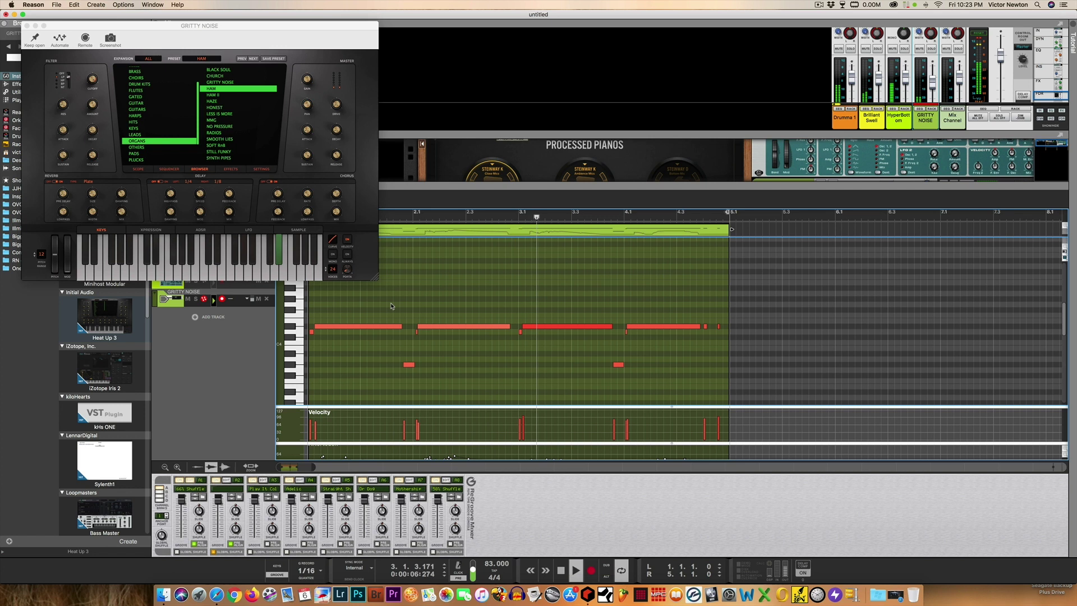
- Close the Heat Up 3 window and shrink the sequencer to give the rack more room
click(26, 26)
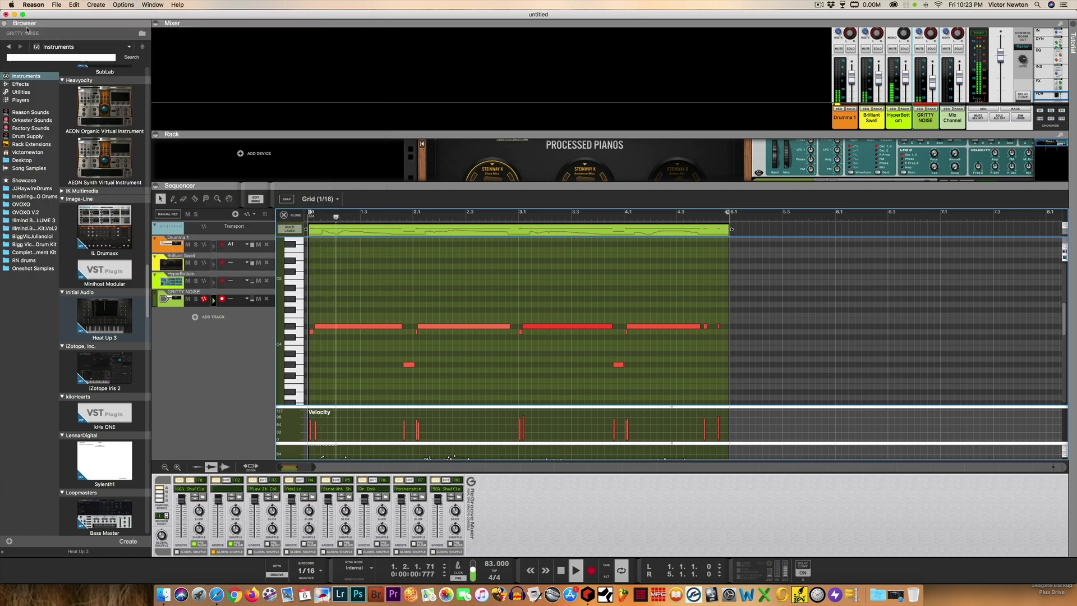
drag(743, 185, 773, 257)
- Find Keyzone Classic among the Bitsonic LP instruments and add it to the rack below the Heat Up 3 device
scroll(84, 258, up, 15)
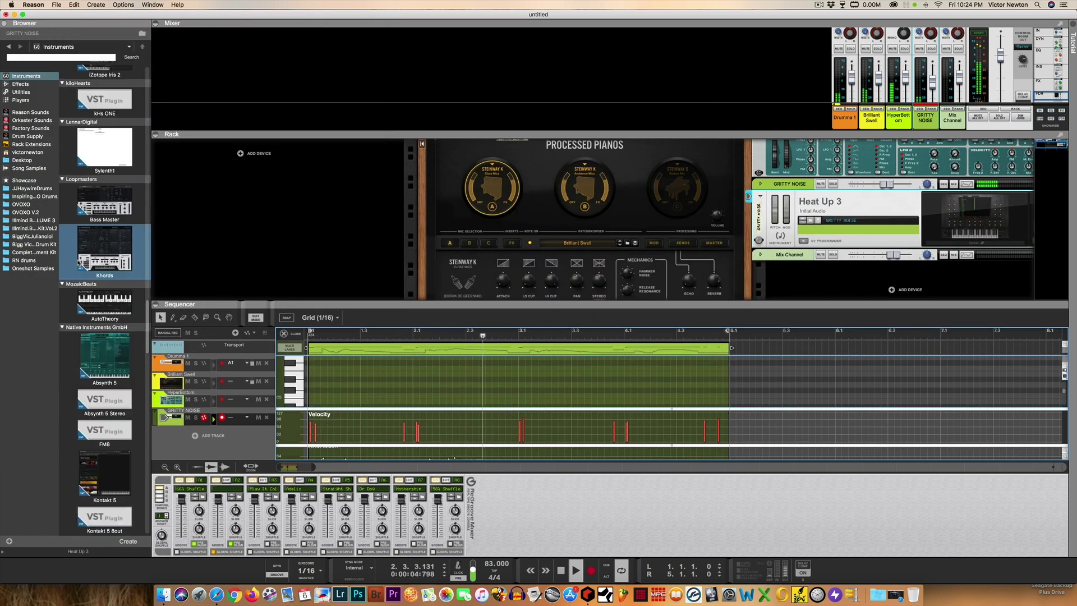
scroll(77, 262, up, 10)
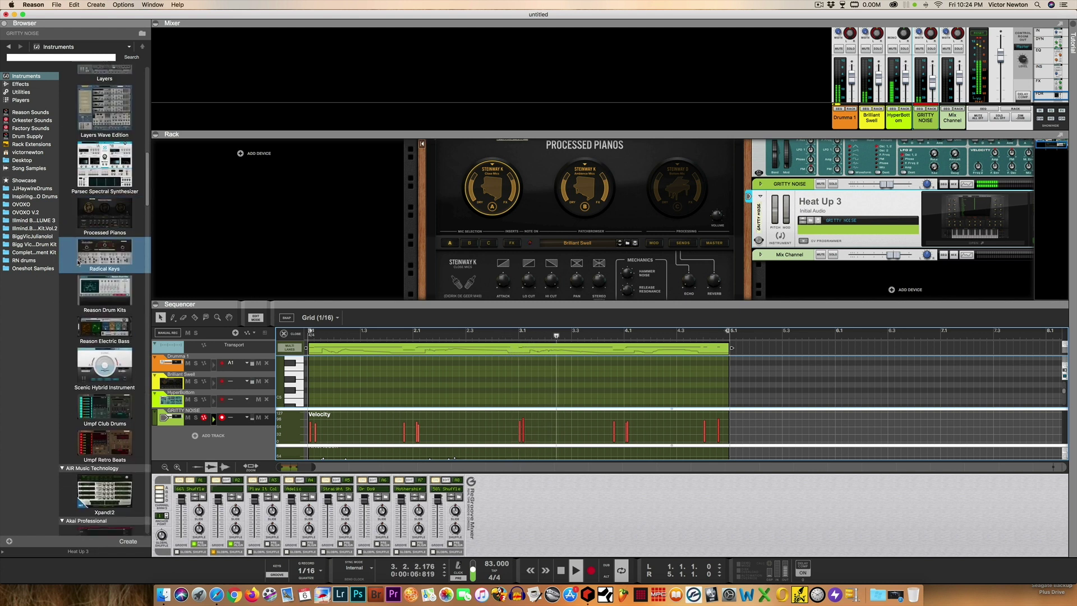
scroll(77, 262, down, 15)
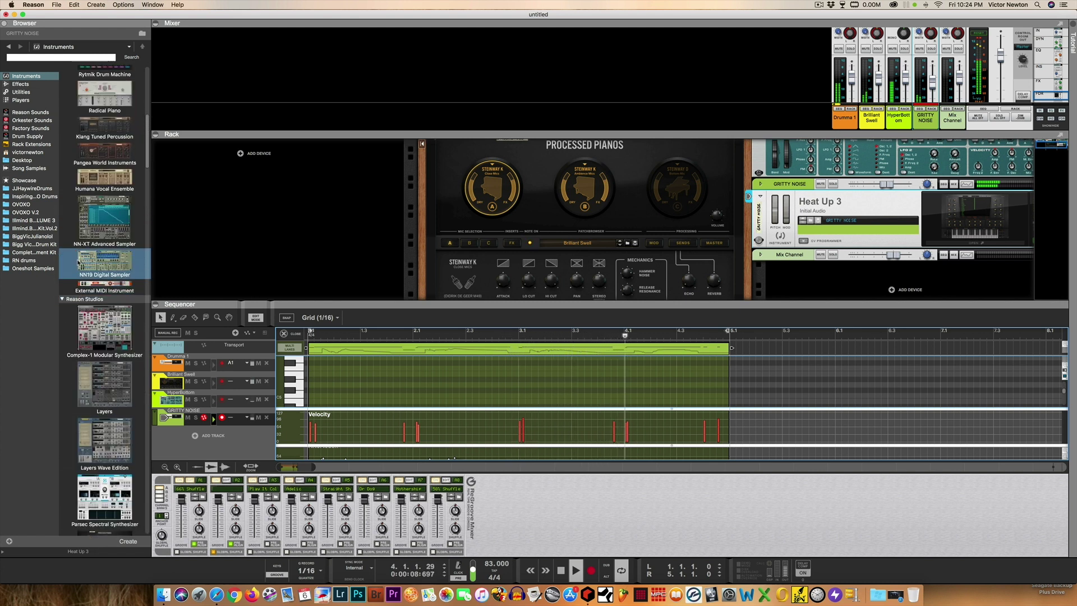
scroll(77, 261, down, 15)
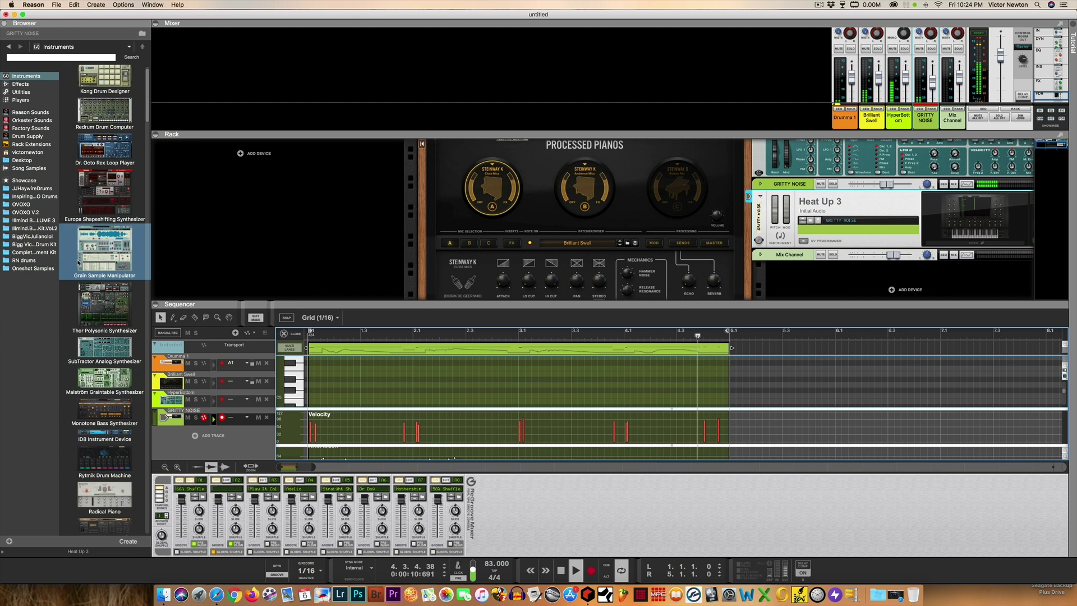
scroll(78, 261, down, 10)
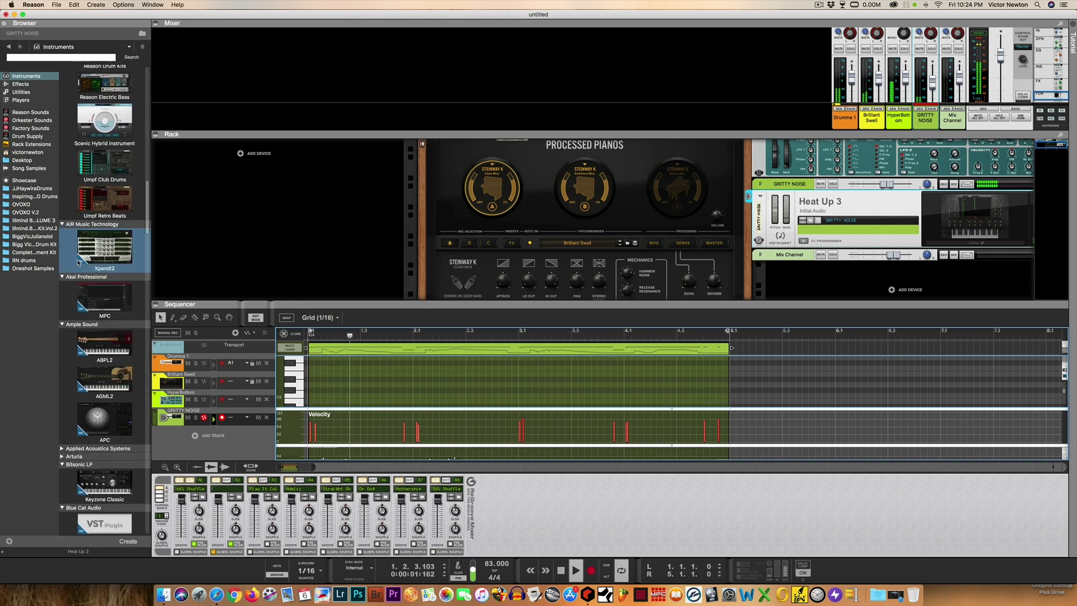
scroll(78, 262, down, 5)
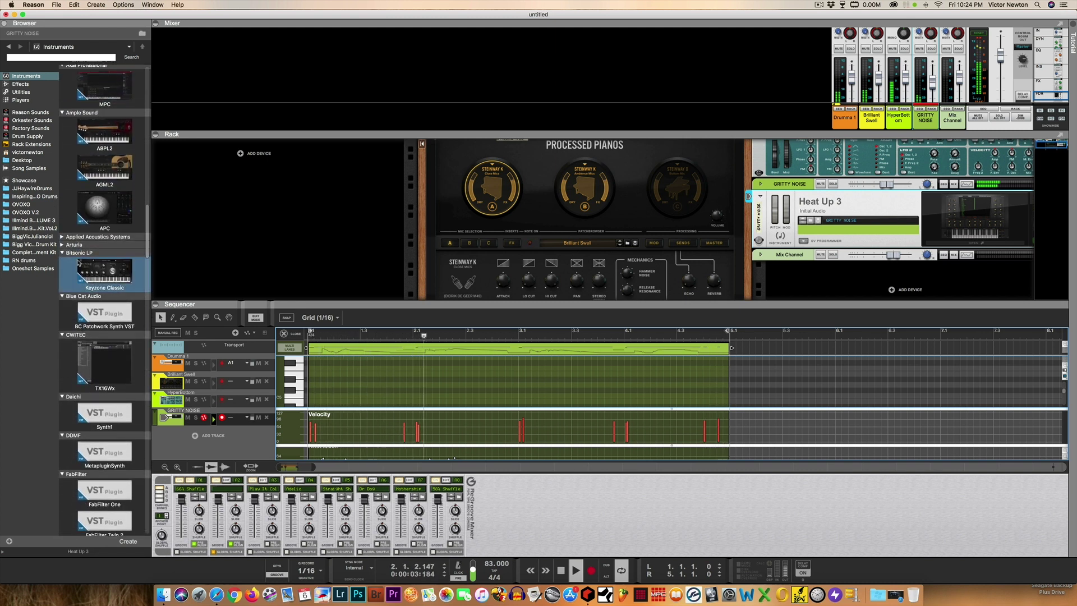
mouse_move(98, 261)
mouse_down()
mouse_move(493, 252)
mouse_move(811, 270)
mouse_up()
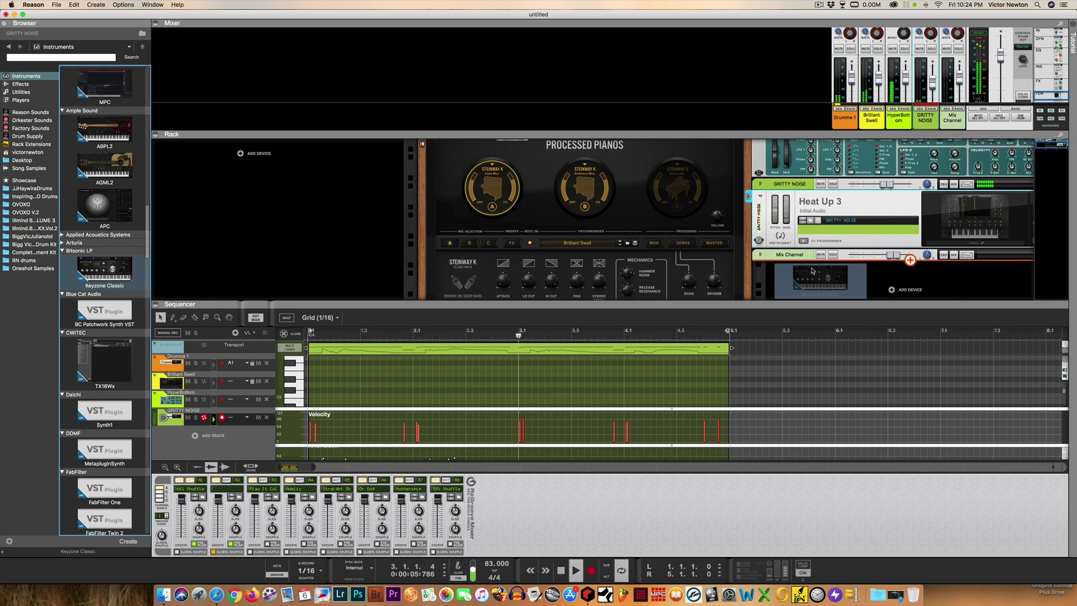
drag(811, 271, 811, 271)
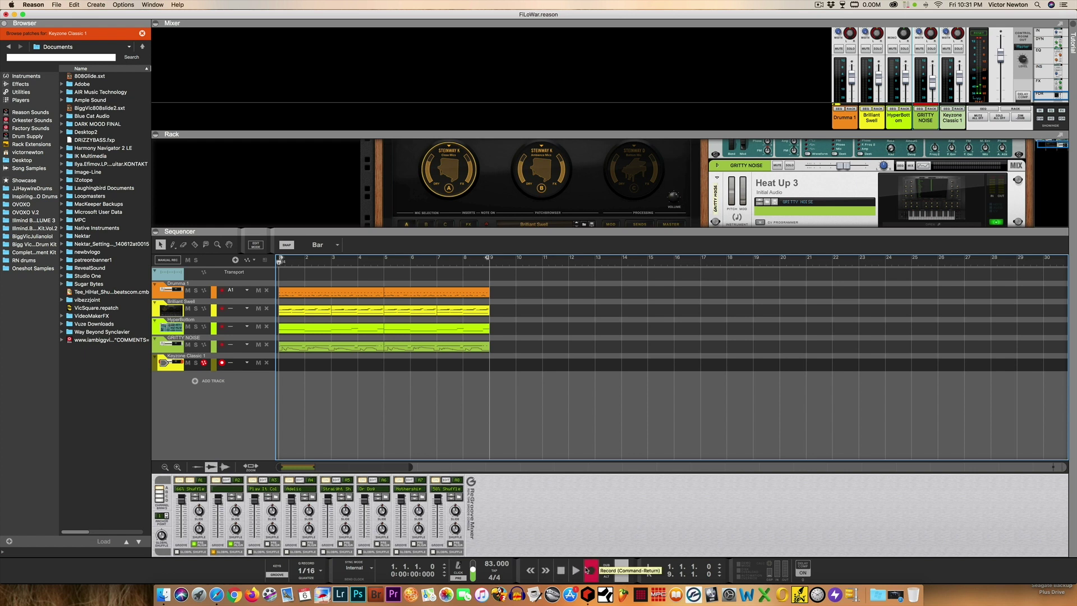
- Record a four-bar part from bar 1 on the Keyzone Classic 1 track, and play it back with the sequencer enlarged
click(586, 569)
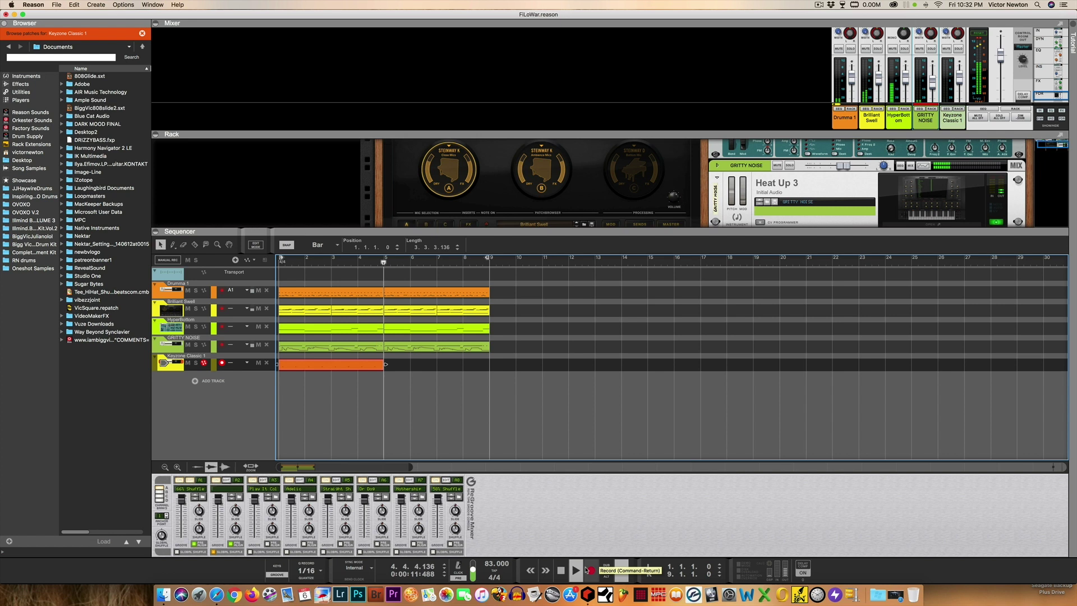
click(586, 569)
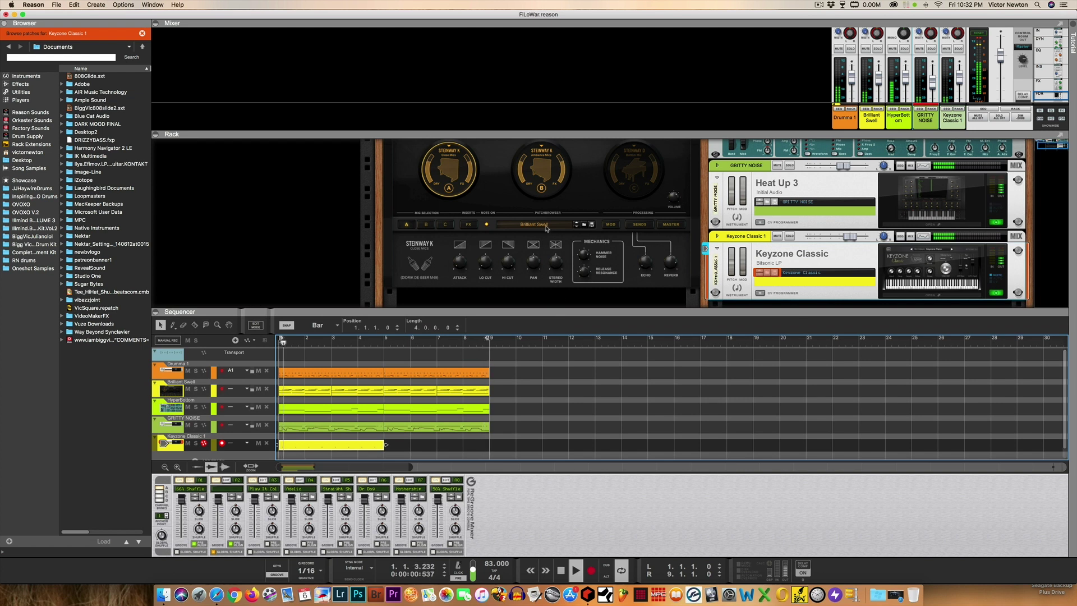
scroll(541, 236, up, 3)
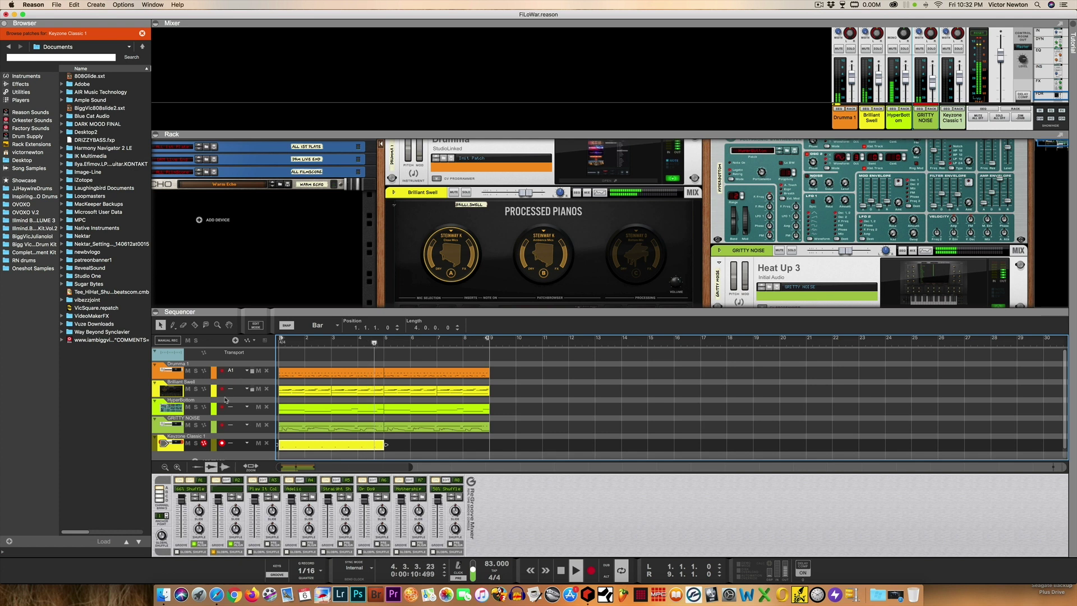
drag(458, 314, 462, 277)
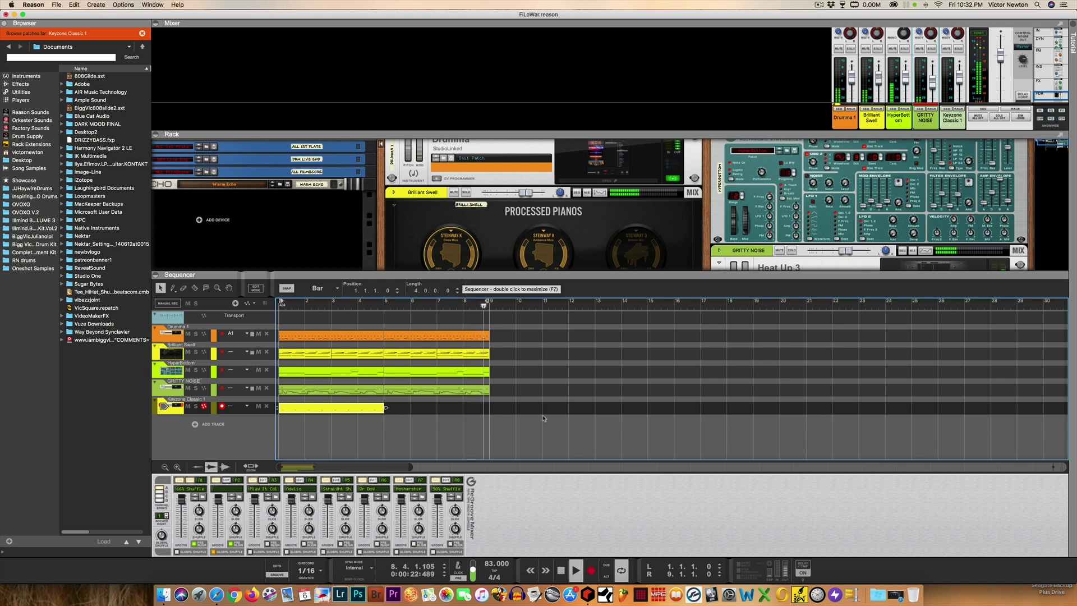
key(space)
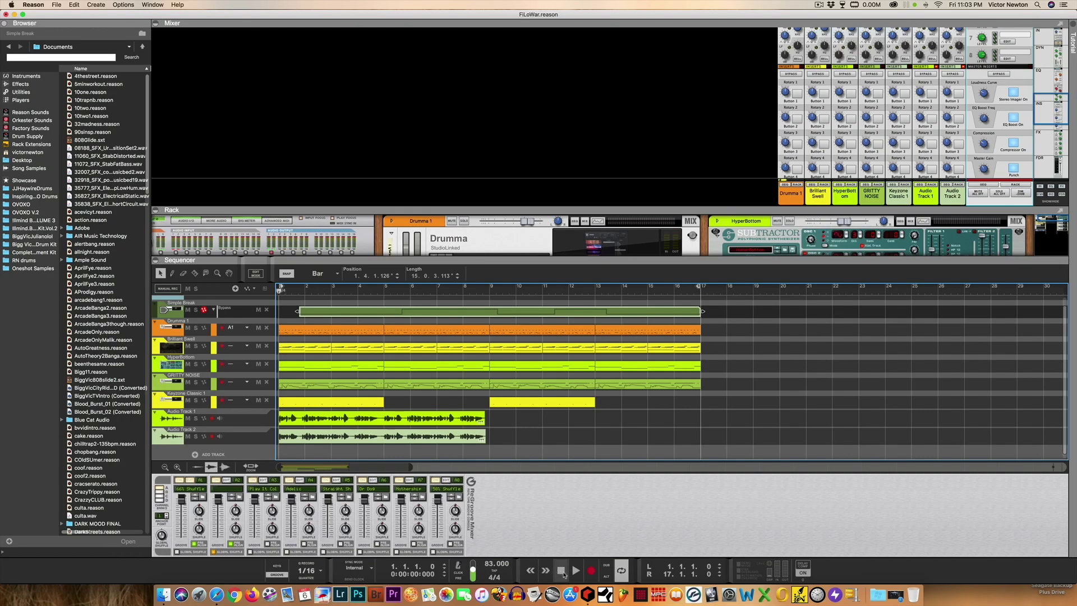
- Play the full arrangement from bar 1, and shrink the mixer to examine more of the devices in the rack
click(575, 570)
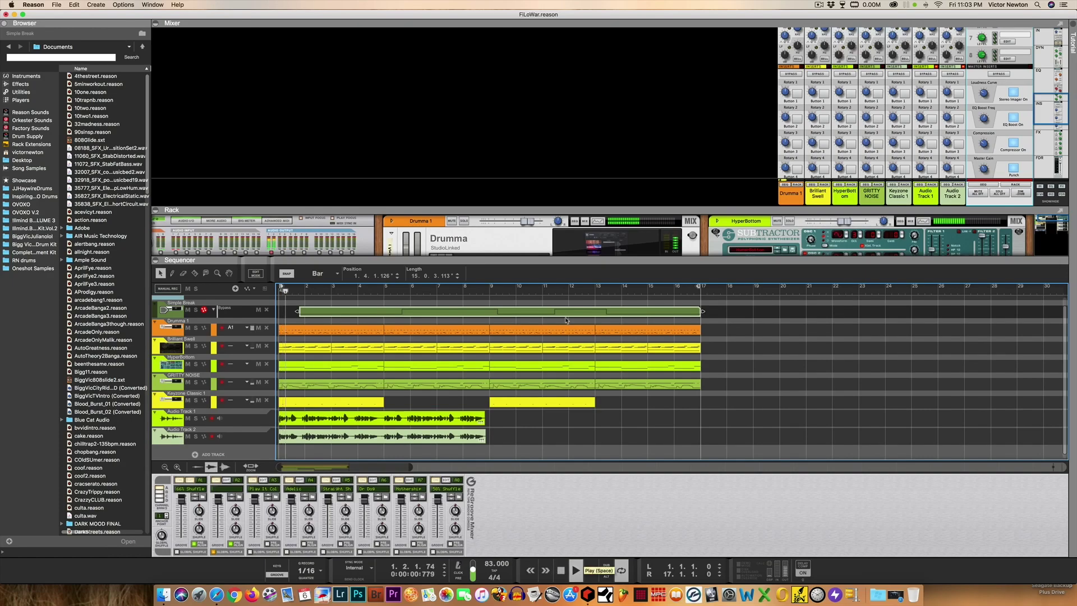
drag(539, 202, 548, 86)
drag(607, 259, 605, 268)
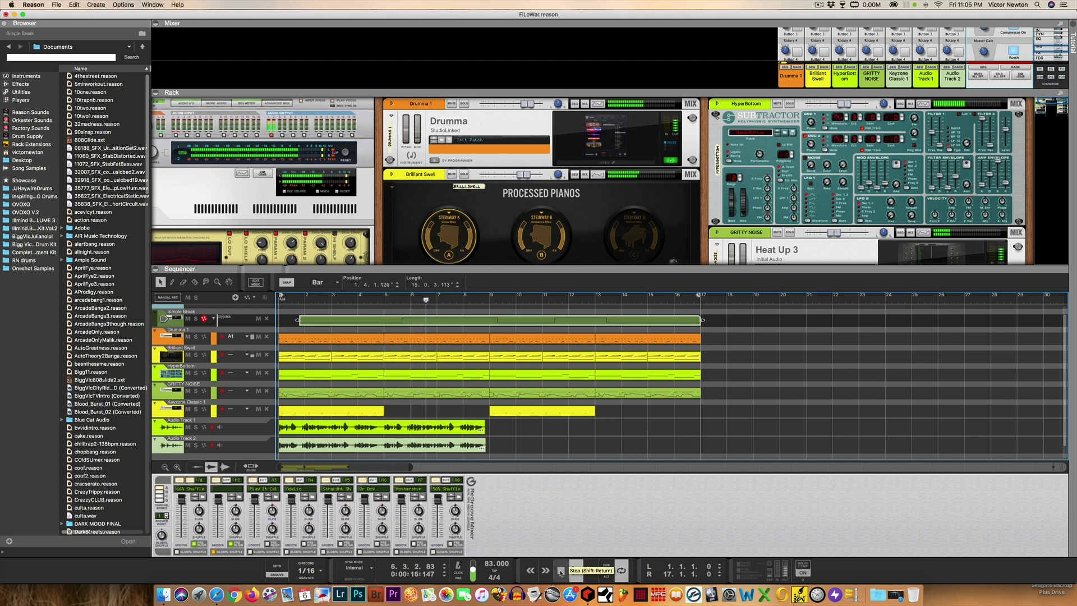
scroll(390, 220, down, 5)
scroll(390, 220, left, 4)
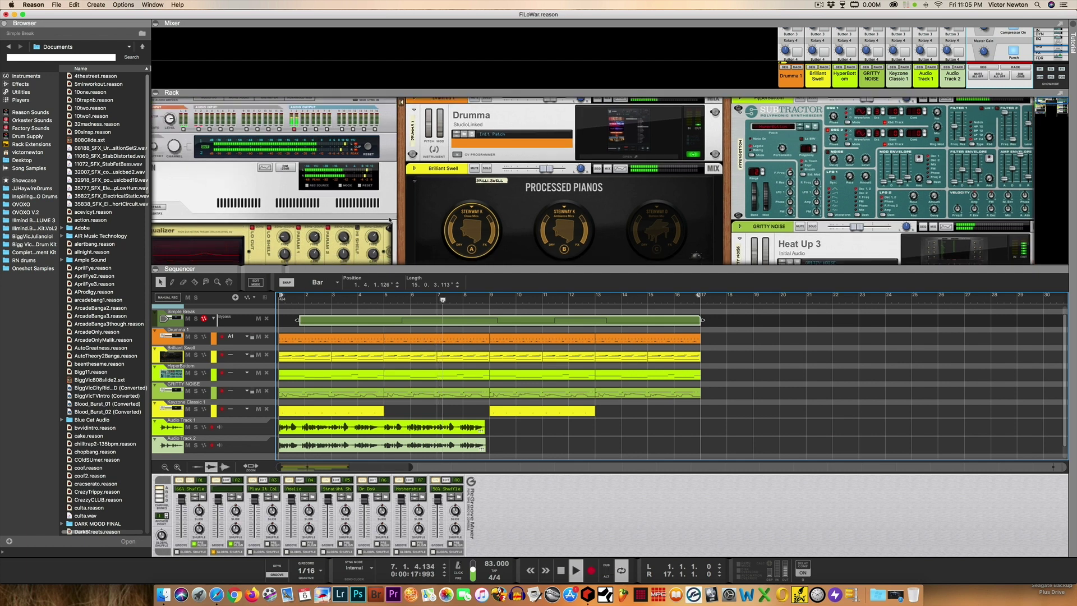
scroll(390, 219, down, 3)
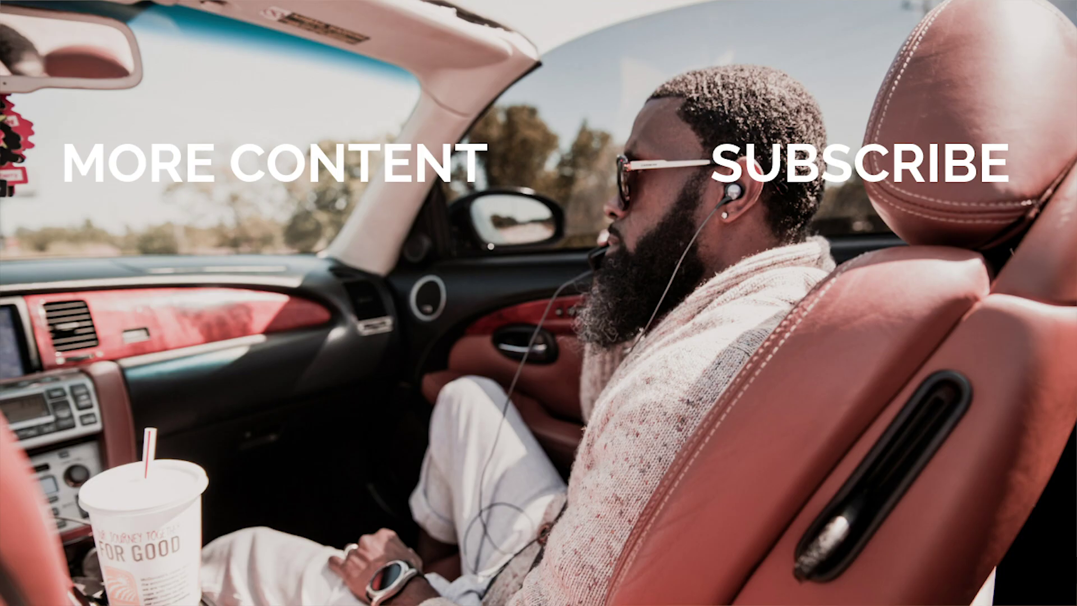